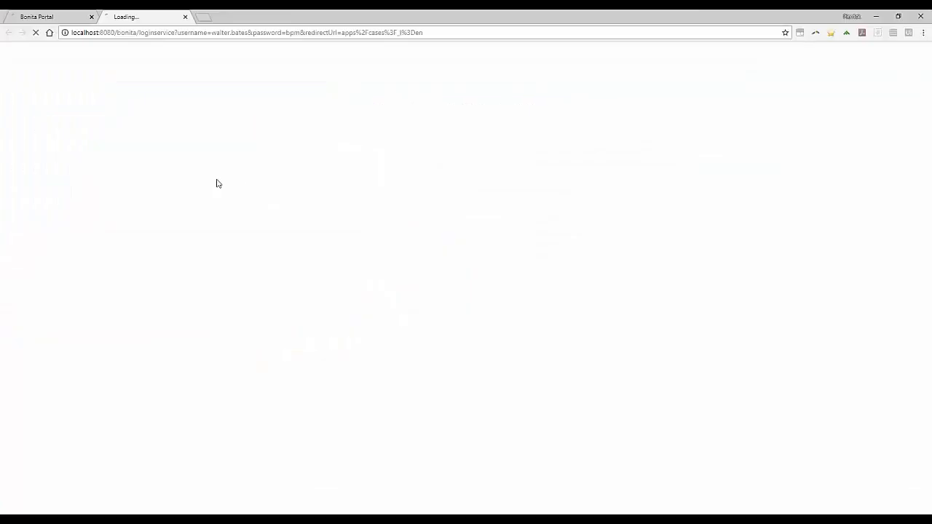
# Step: Close the extra portal page and list the customer's transactions by entering the last four digits of the account
pyautogui.click(91, 17)
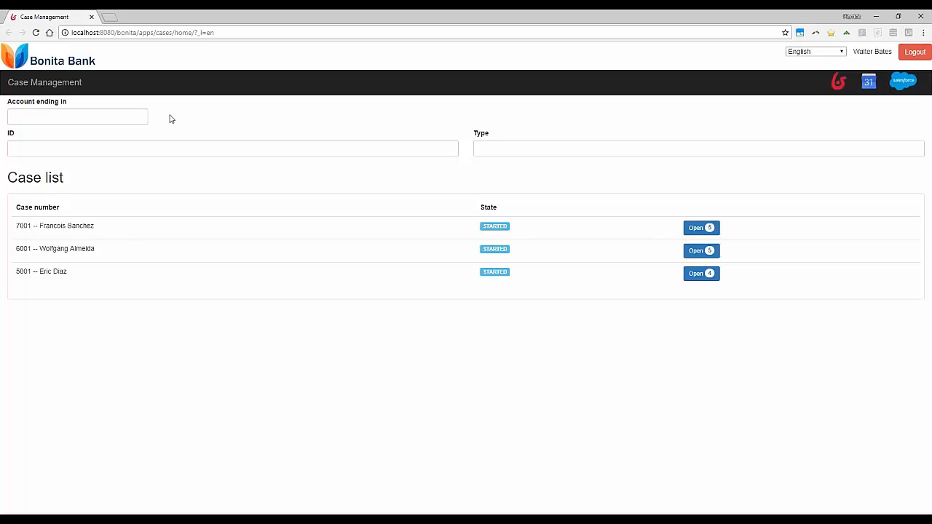
pyautogui.click(139, 118)
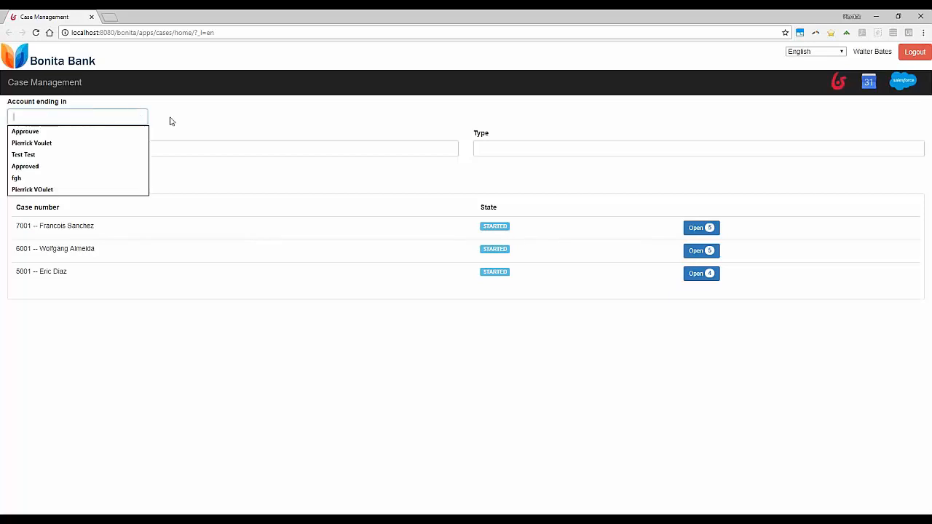
pyautogui.click(172, 120)
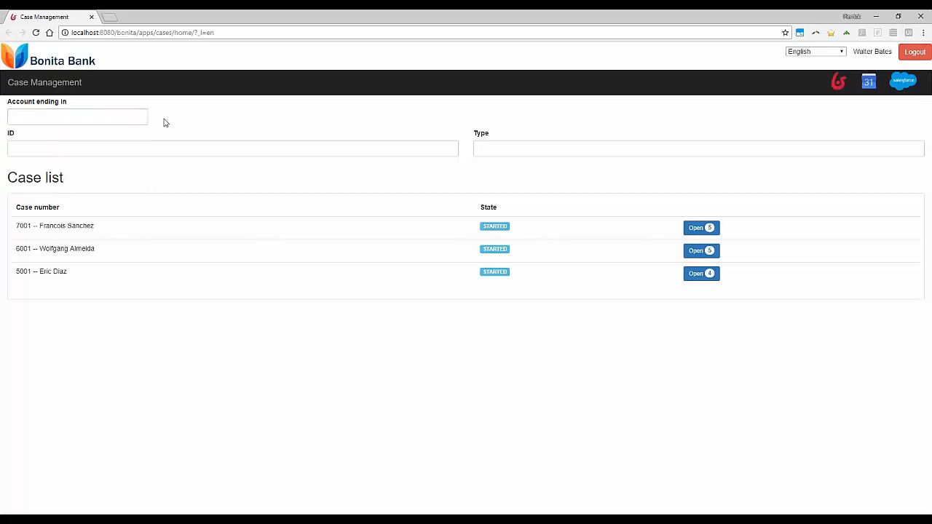
pyautogui.click(135, 117)
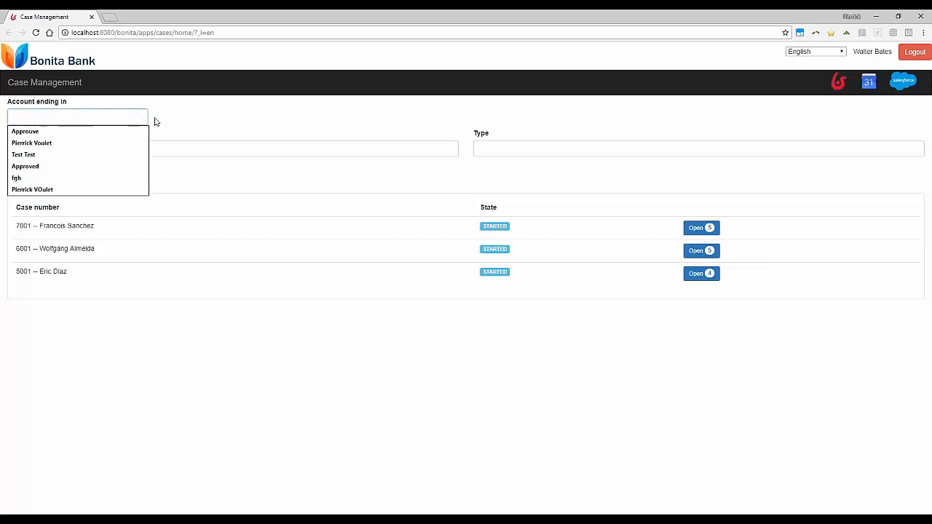
pyautogui.write('1')
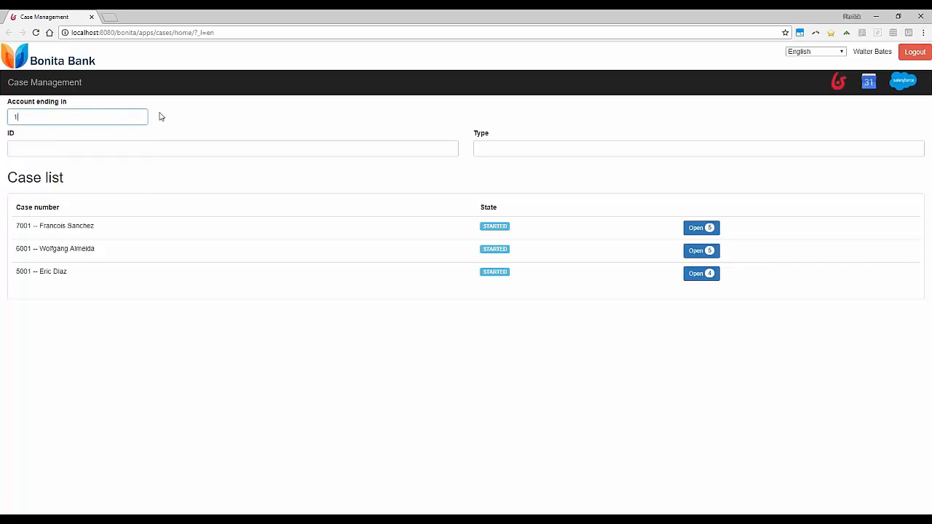
pyautogui.write('234')
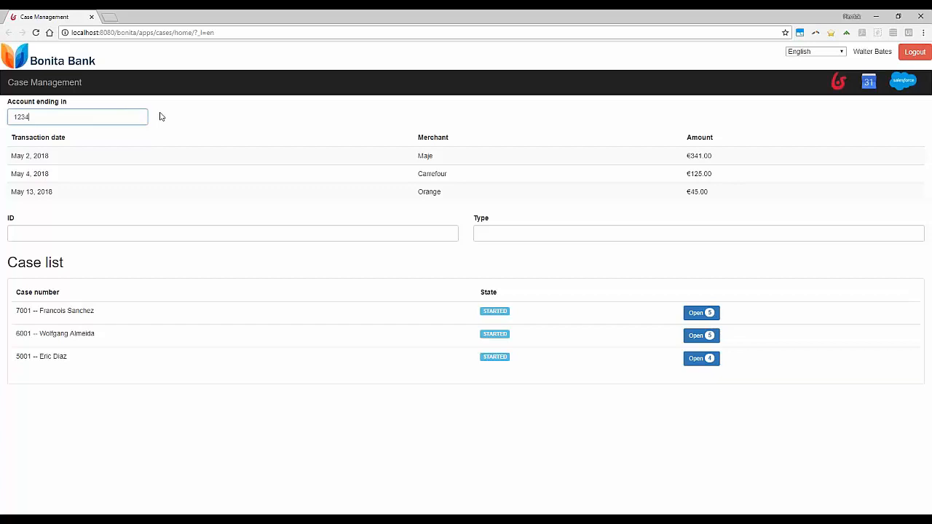
# Step: Select the May 2, 2018 Maje transaction as the one concerned by the case
pyautogui.moveTo(34, 119); pyautogui.dragTo(13, 121)
pyautogui.click(36, 115)
pyautogui.moveTo(33, 116); pyautogui.dragTo(13, 118)
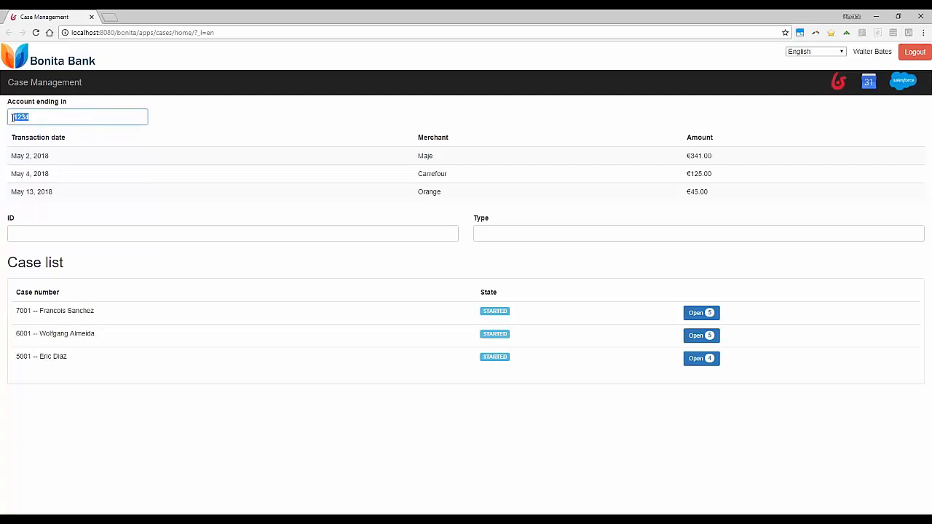
pyautogui.click(289, 148)
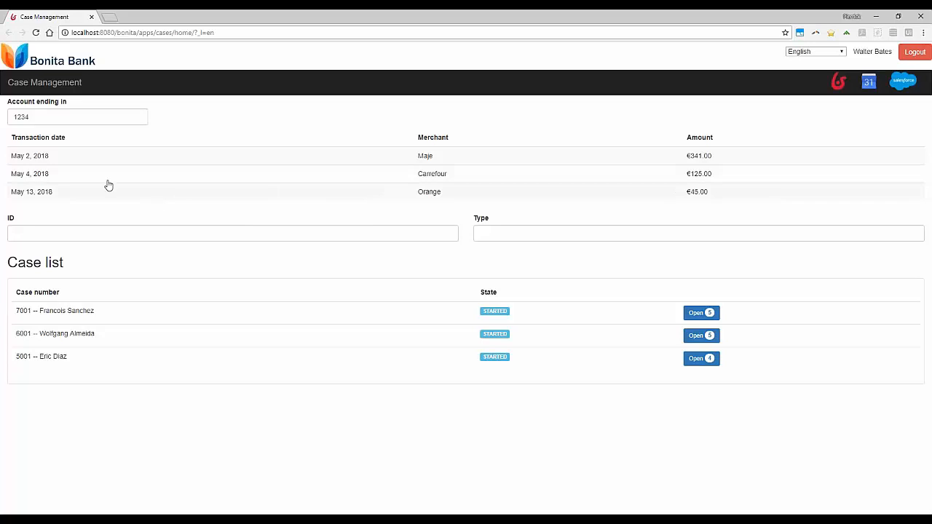
pyautogui.click(291, 160)
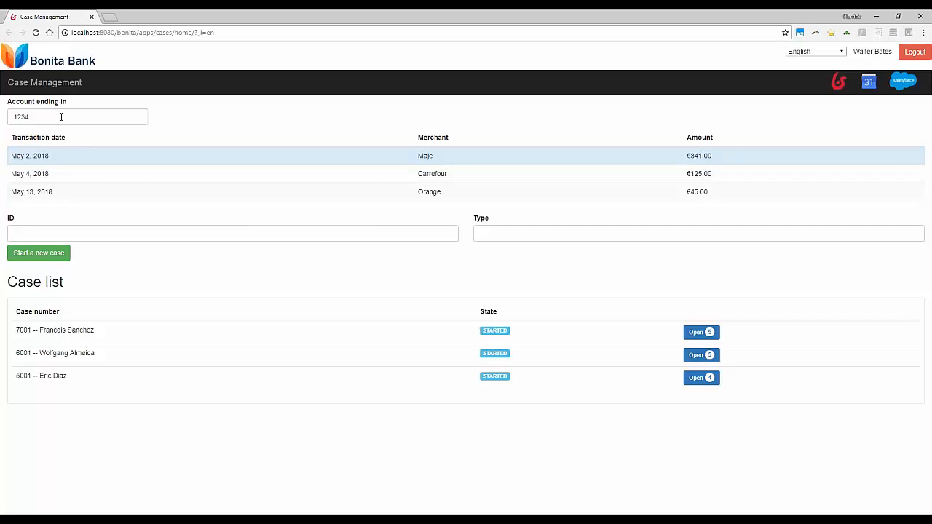
# Step: Fill in the ID number, set the type to Insurance Gold, and start a new case for the selected transaction
pyautogui.click(61, 231)
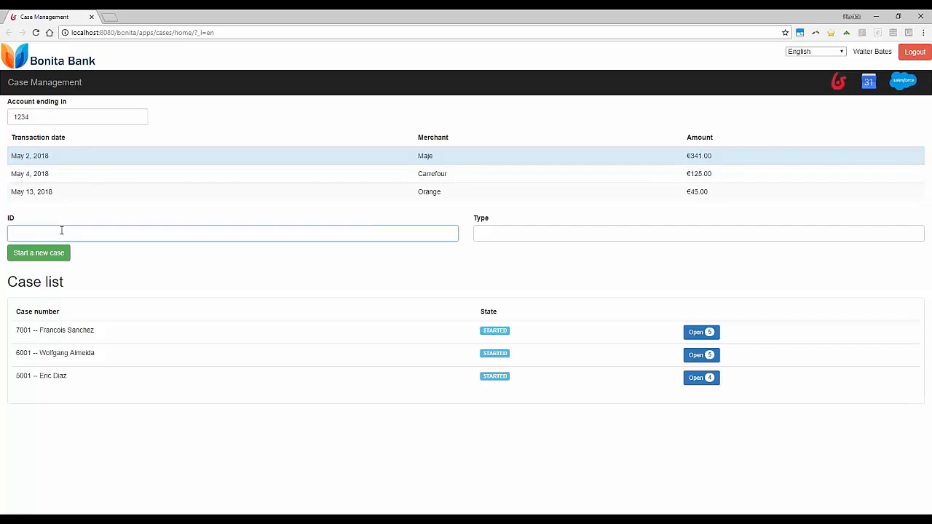
pyautogui.write('1234567')
pyautogui.click(506, 232)
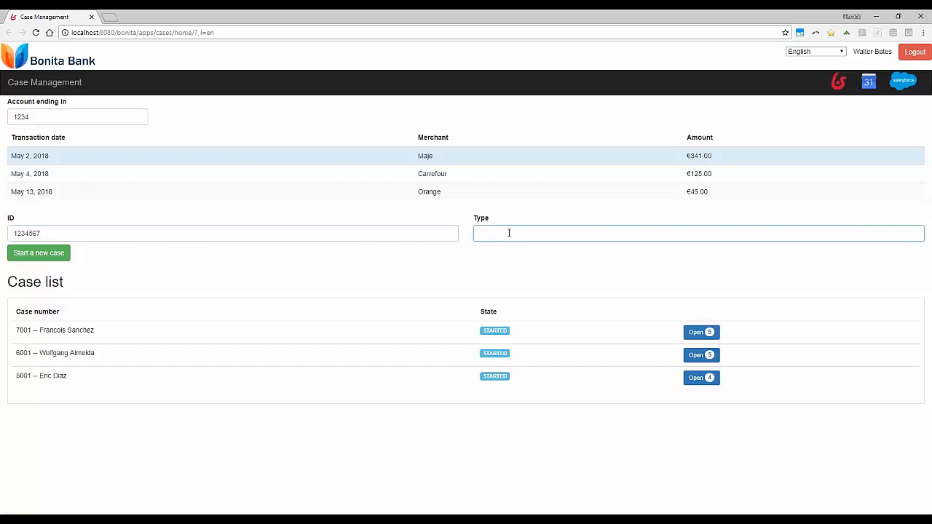
pyautogui.write('Insurance Gold')
pyautogui.click(512, 251)
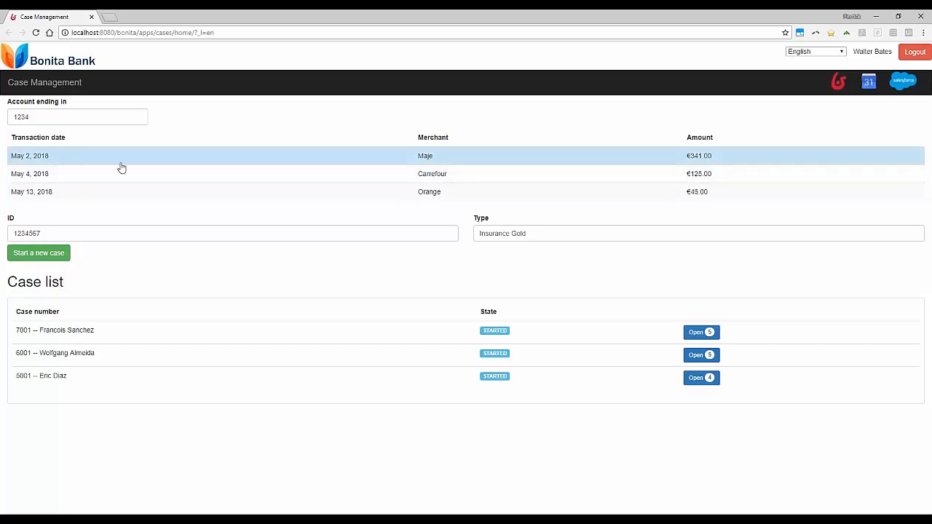
pyautogui.click(51, 262)
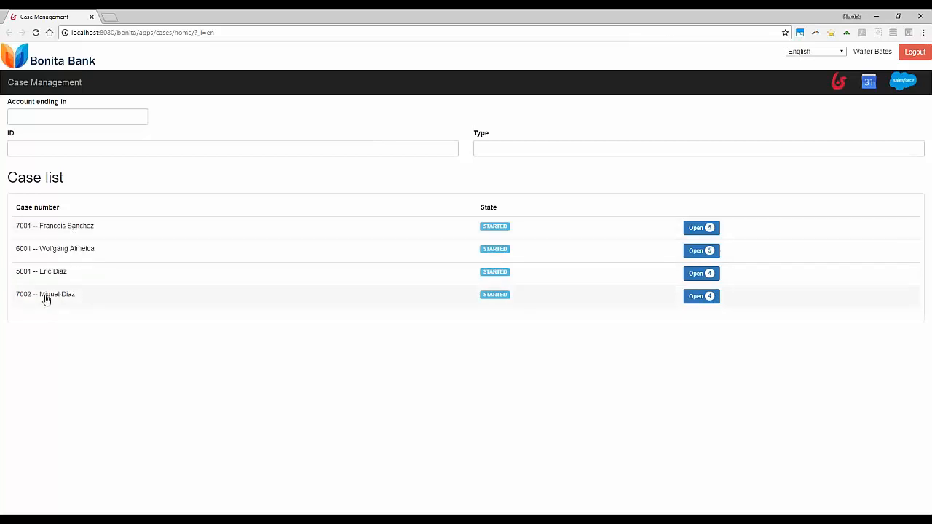
# Step: Select the newly started case in the case list and open it
pyautogui.click(69, 309)
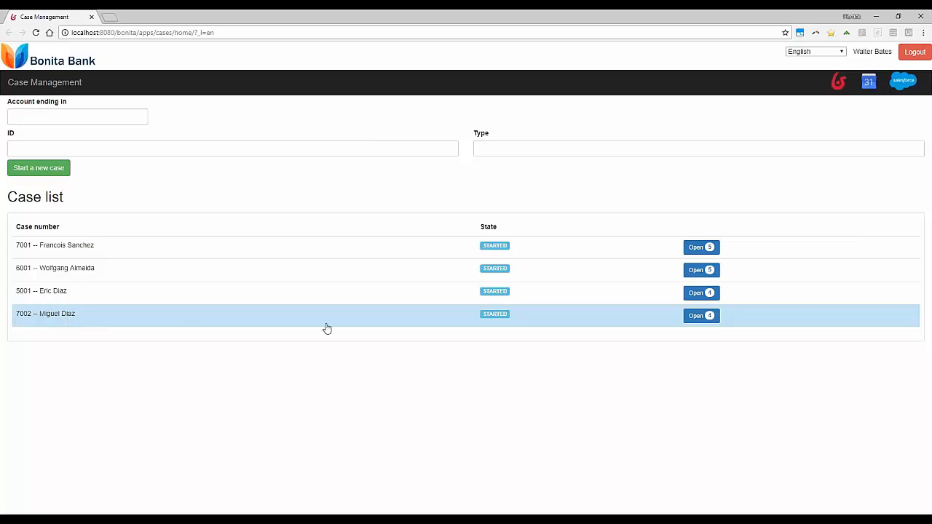
pyautogui.click(485, 233)
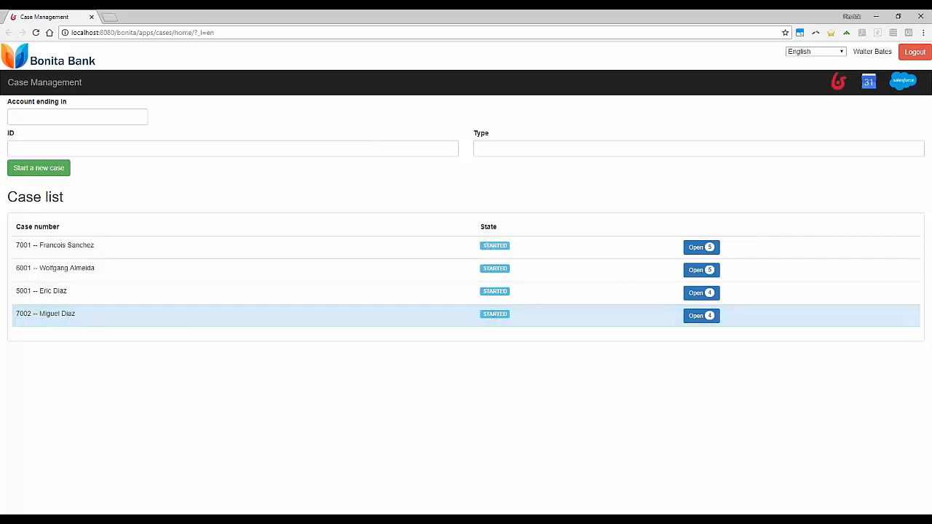
pyautogui.click(700, 318)
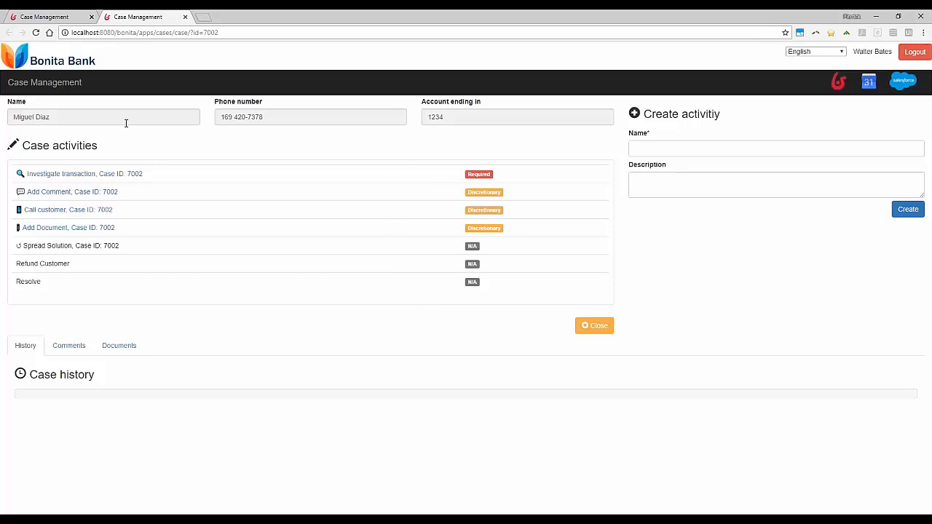
# Step: Review the new case's account details, comments, documents and history
pyautogui.moveTo(428, 115); pyautogui.dragTo(446, 115)
pyautogui.click(448, 115)
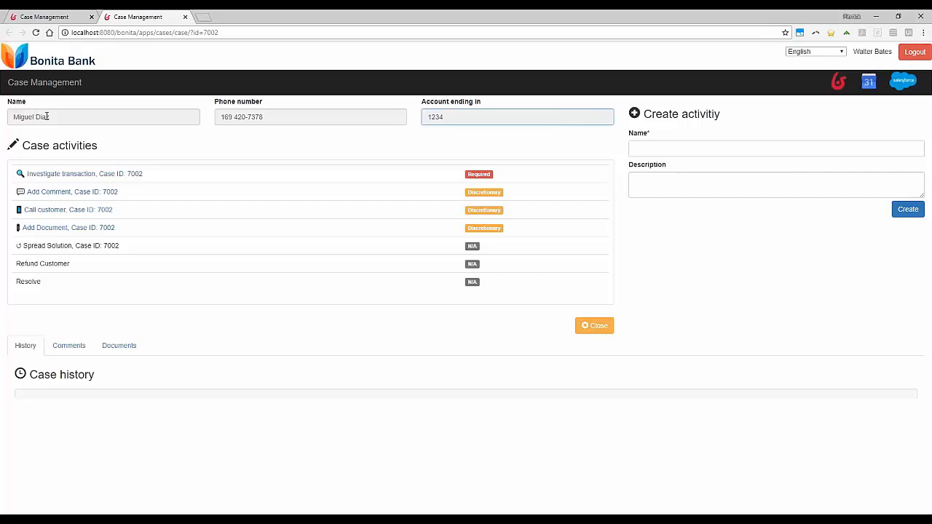
pyautogui.click(123, 140)
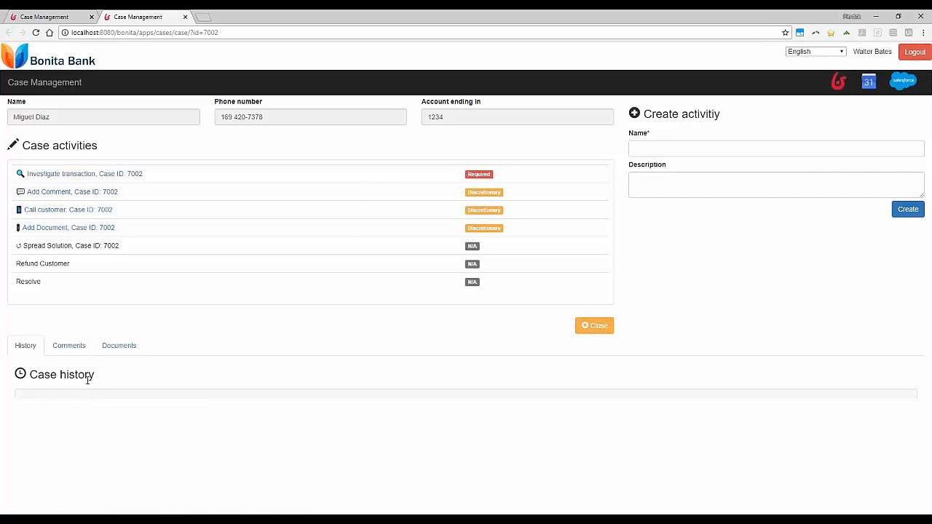
pyautogui.click(77, 349)
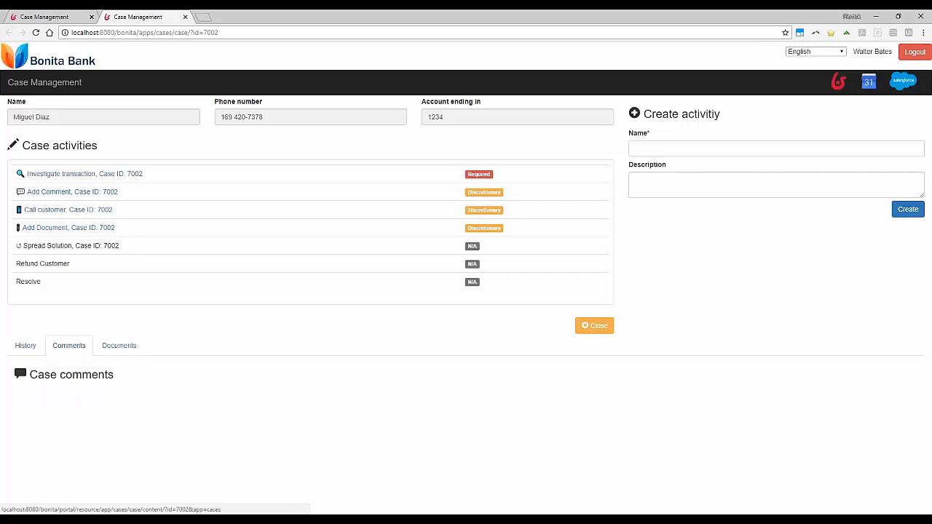
pyautogui.click(112, 347)
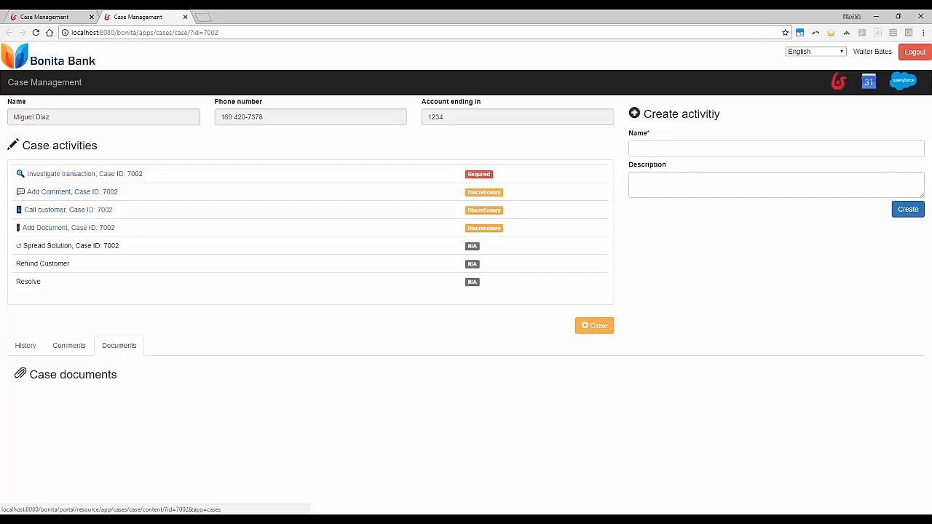
pyautogui.click(30, 353)
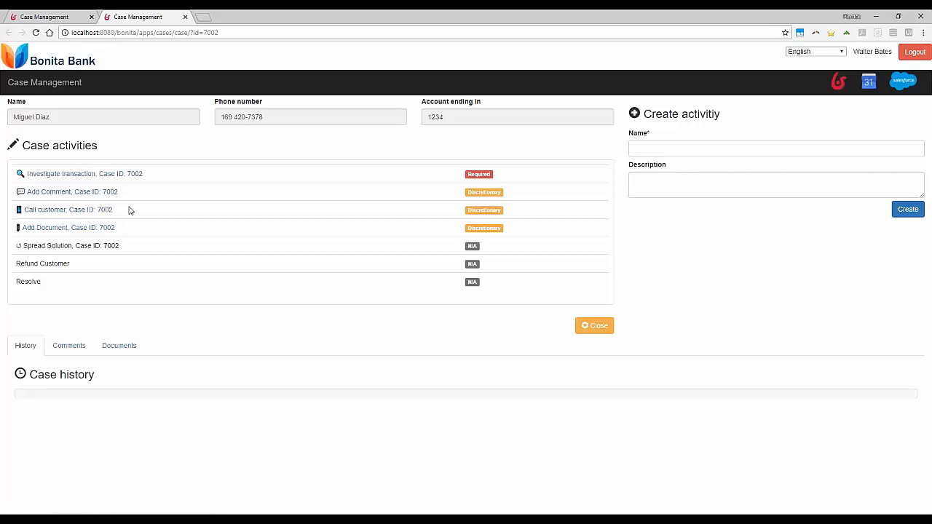
# Step: Complete the Call customer activity with the comment "No answer" and save it
pyautogui.click(81, 212)
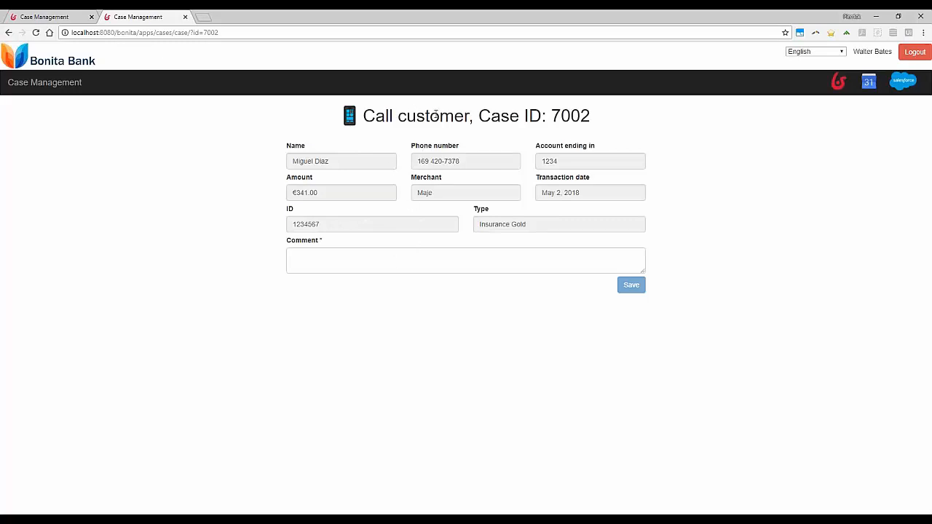
pyautogui.click(413, 262)
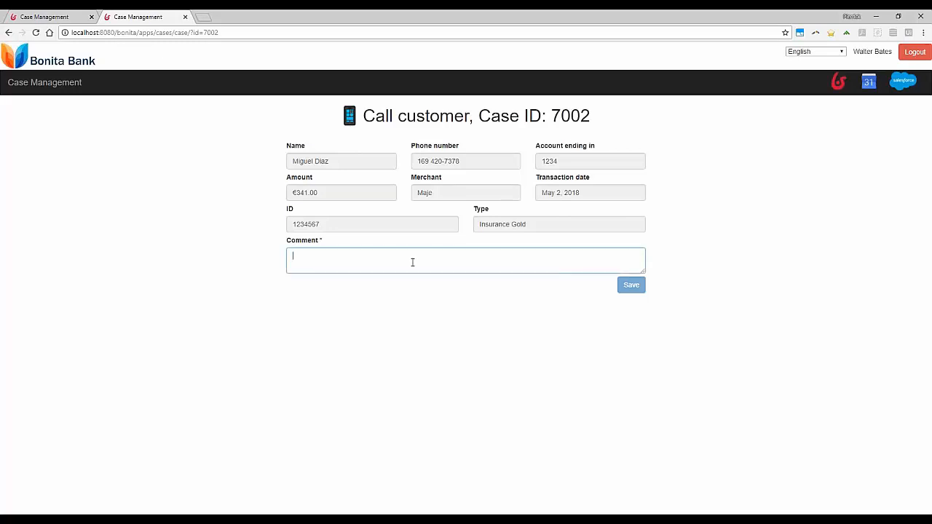
pyautogui.write('No ')
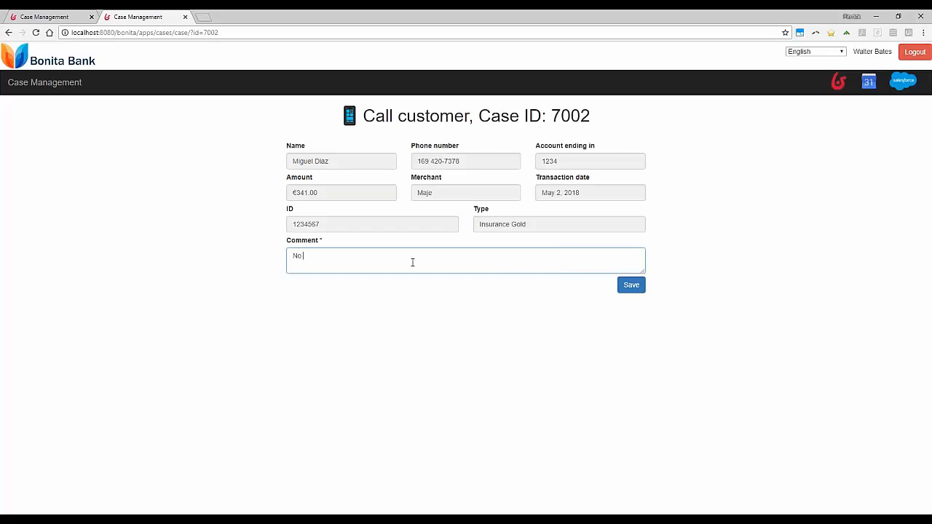
pyautogui.write('answer')
pyautogui.click(629, 286)
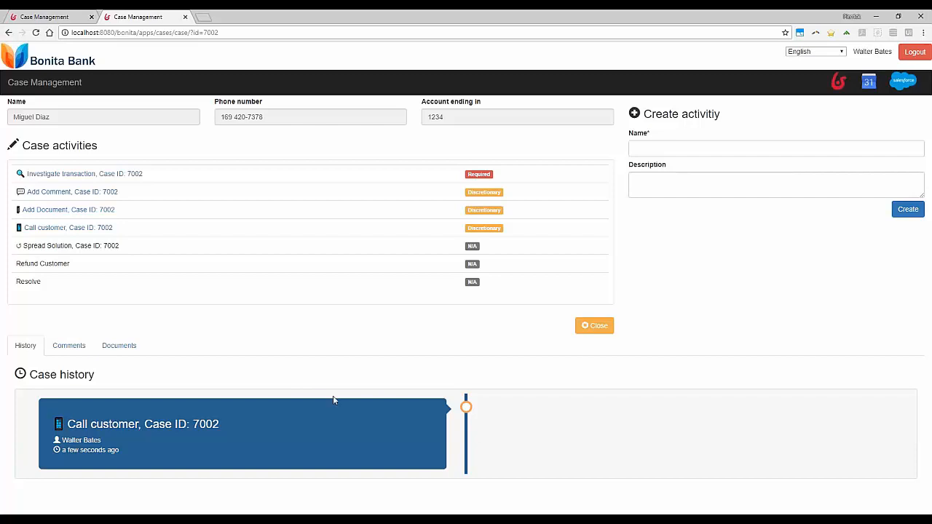
# Step: Check the case comments for the saved call note, and look at the case documents
pyautogui.click(76, 346)
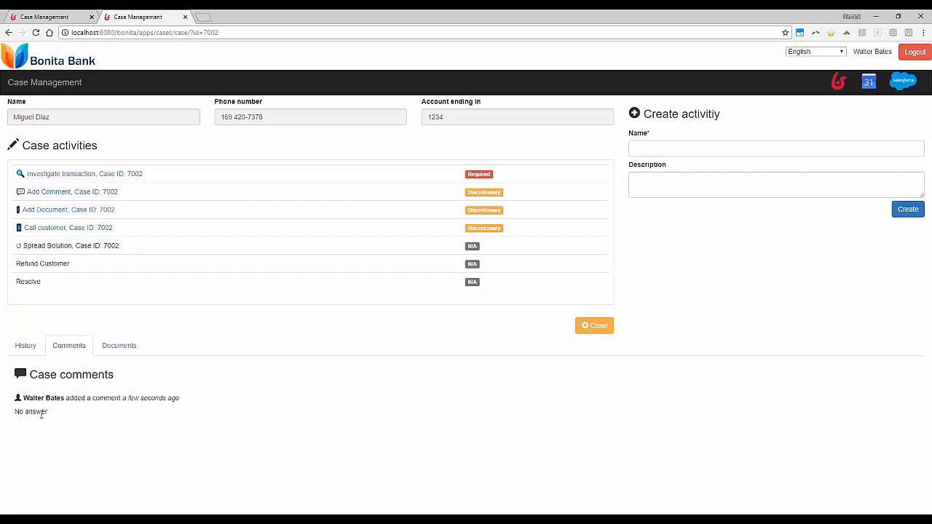
pyautogui.doubleClick(34, 412)
pyautogui.click(29, 414)
pyautogui.moveTo(14, 412); pyautogui.dragTo(47, 413)
pyautogui.click(38, 413)
pyautogui.click(116, 352)
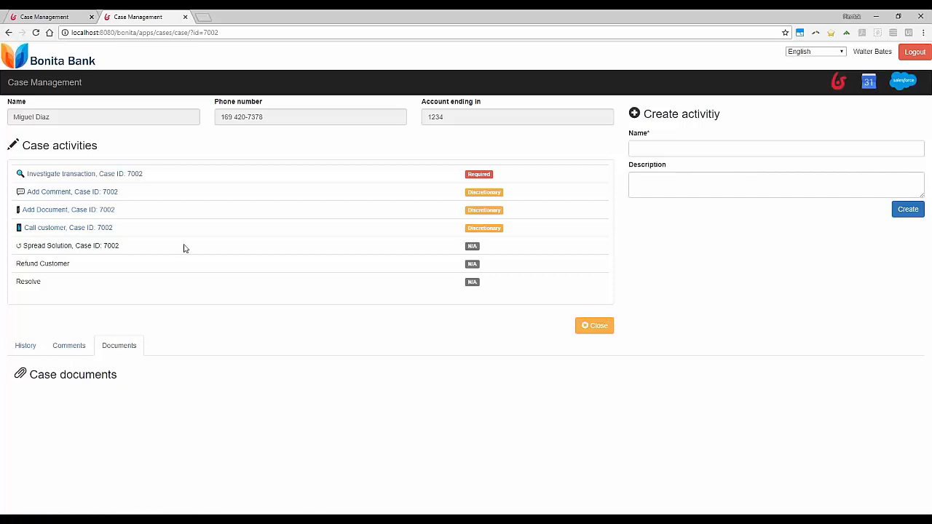
# Step: Save the comment "Identity card is expired" through the Add Comment activity and view the case comments
pyautogui.click(84, 197)
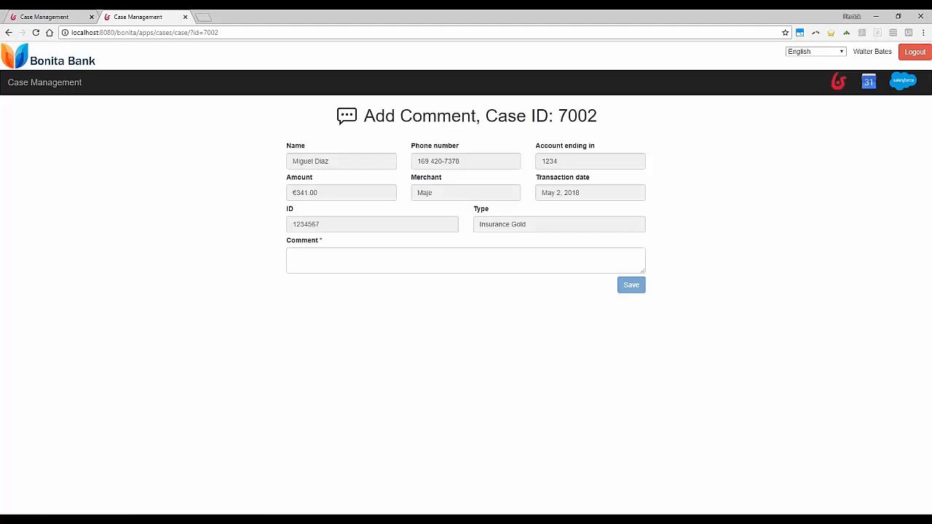
pyautogui.click(416, 257)
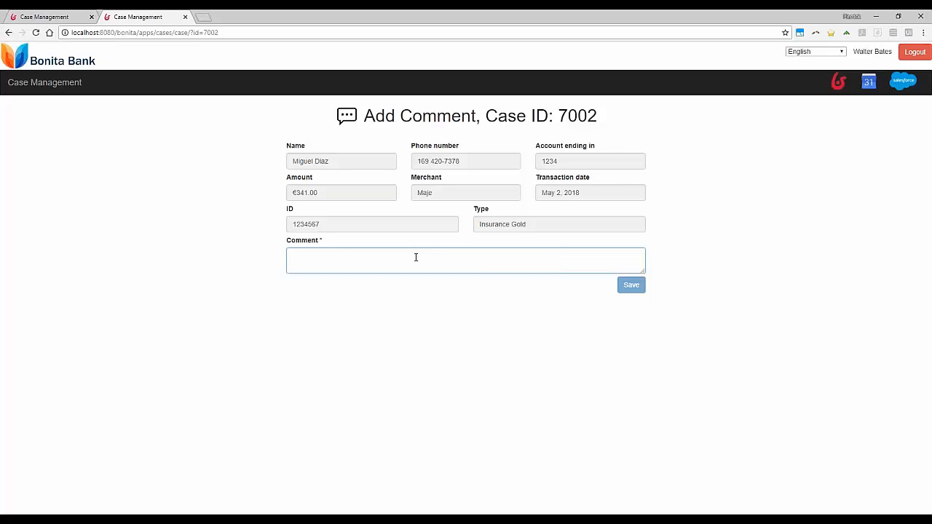
pyautogui.write('Identity card i')
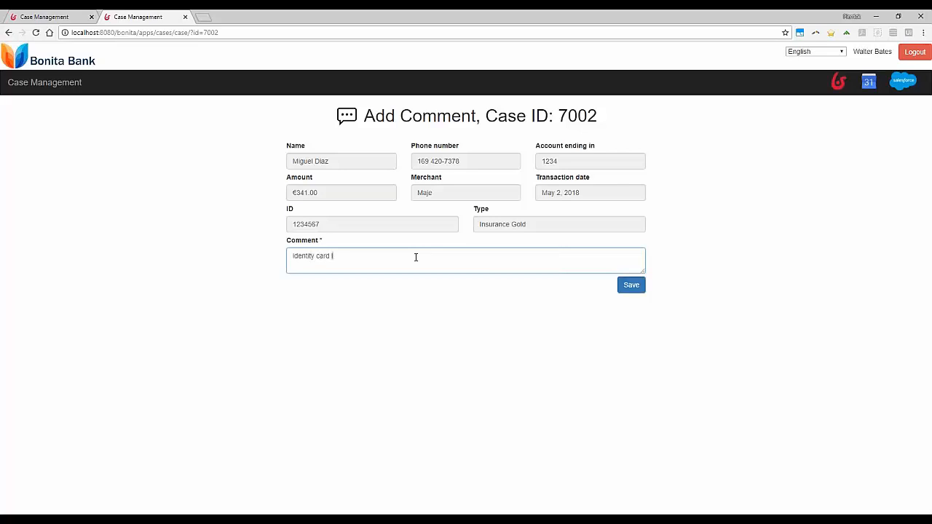
pyautogui.write('s expired')
pyautogui.click(622, 289)
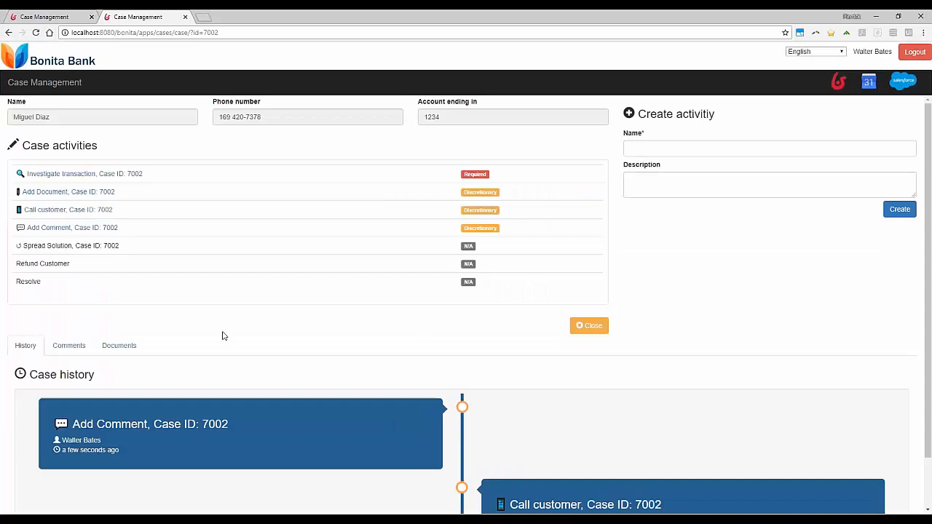
pyautogui.click(70, 346)
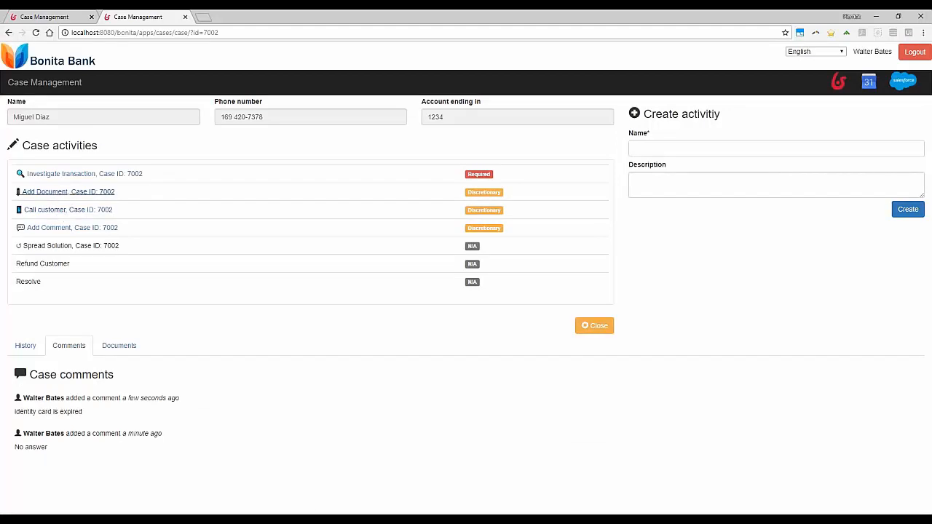
# Step: Open the Add Document activity and attach ReceiptSwiss.jpg from the Desktop as a new document
pyautogui.click(46, 197)
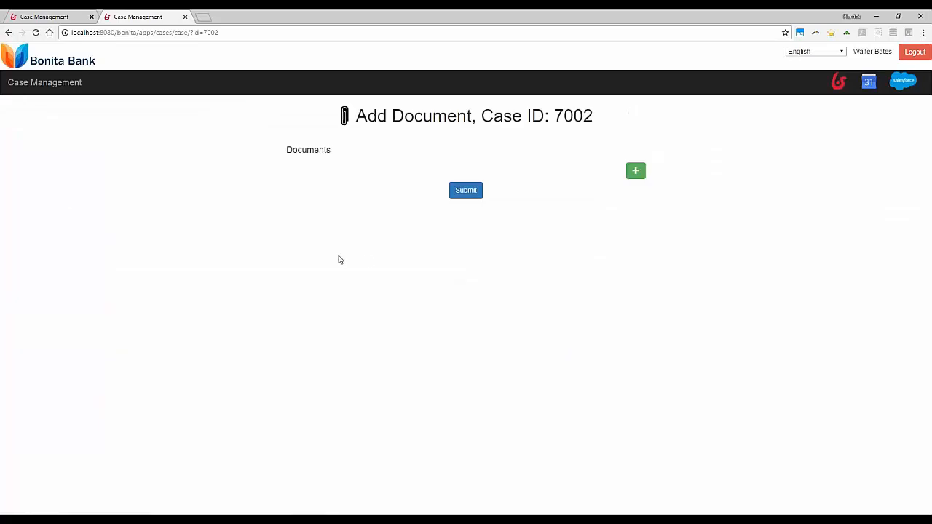
pyautogui.click(636, 171)
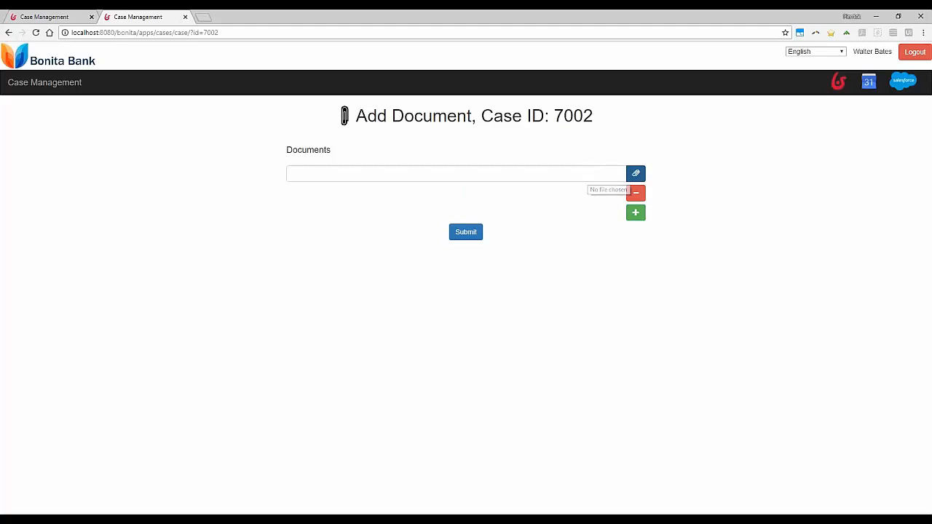
pyautogui.click(556, 179)
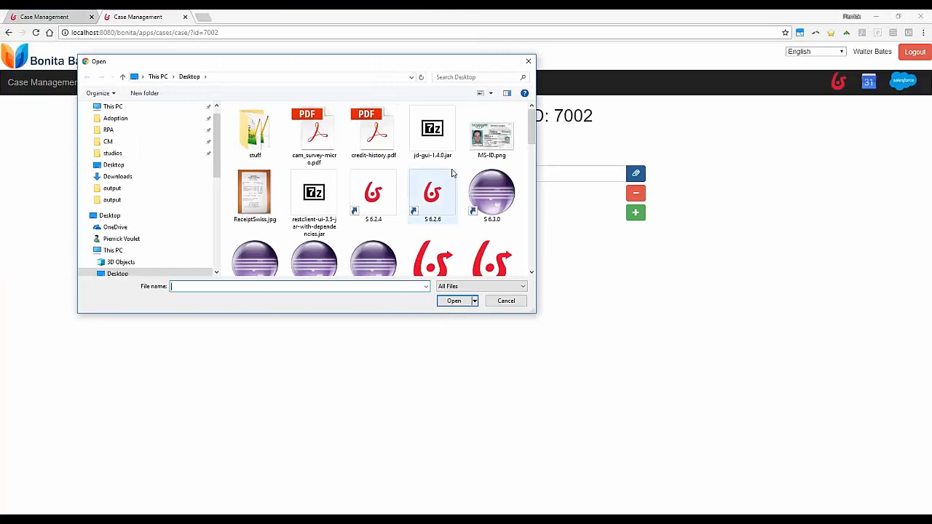
pyautogui.doubleClick(257, 194)
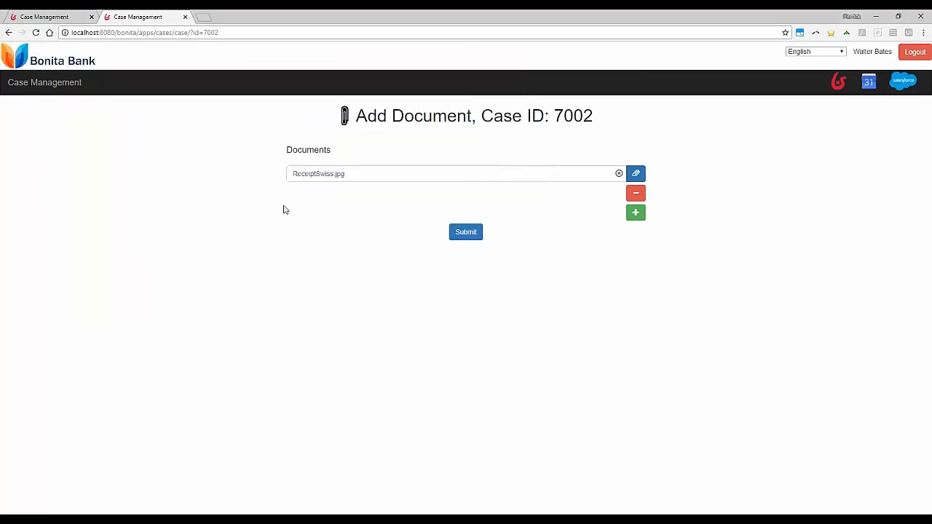
# Step: Submit the added document, then open ReceiptSwiss.jpg from the case documents to view it and close the viewer
pyautogui.click(468, 235)
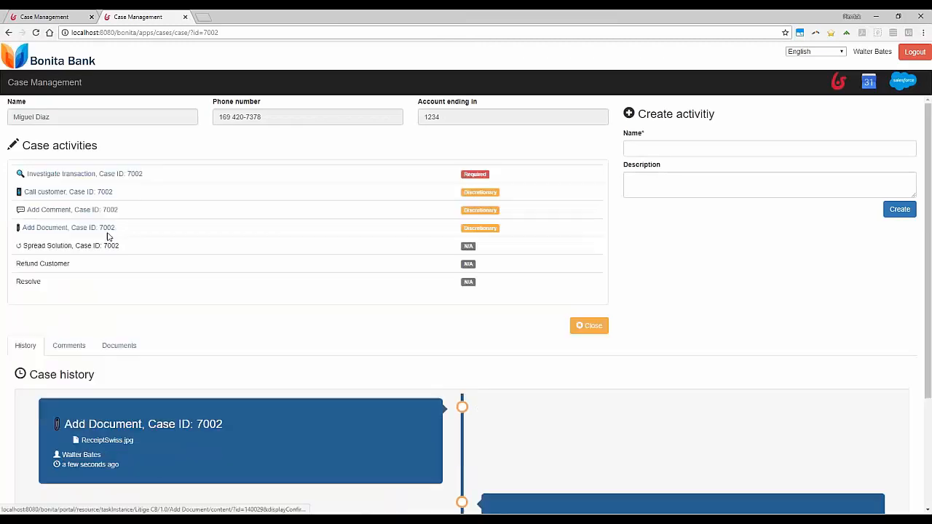
pyautogui.click(120, 350)
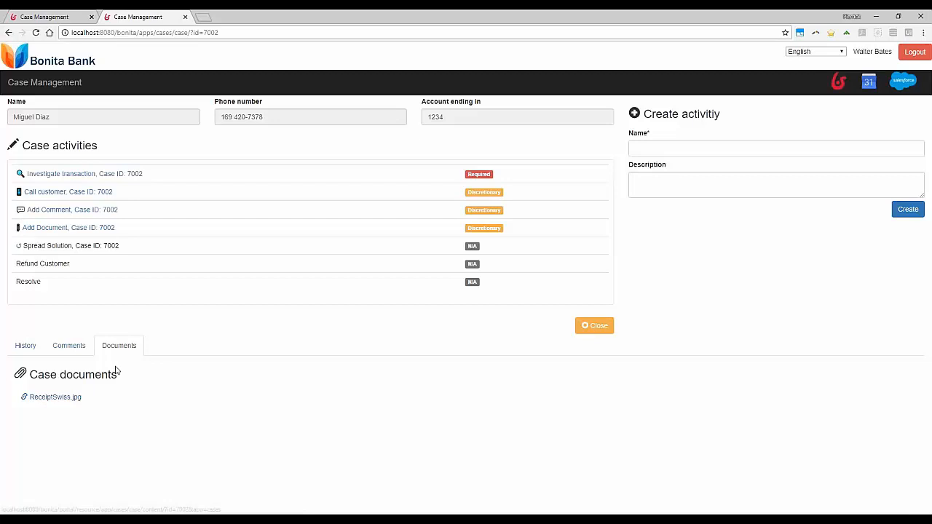
pyautogui.click(60, 400)
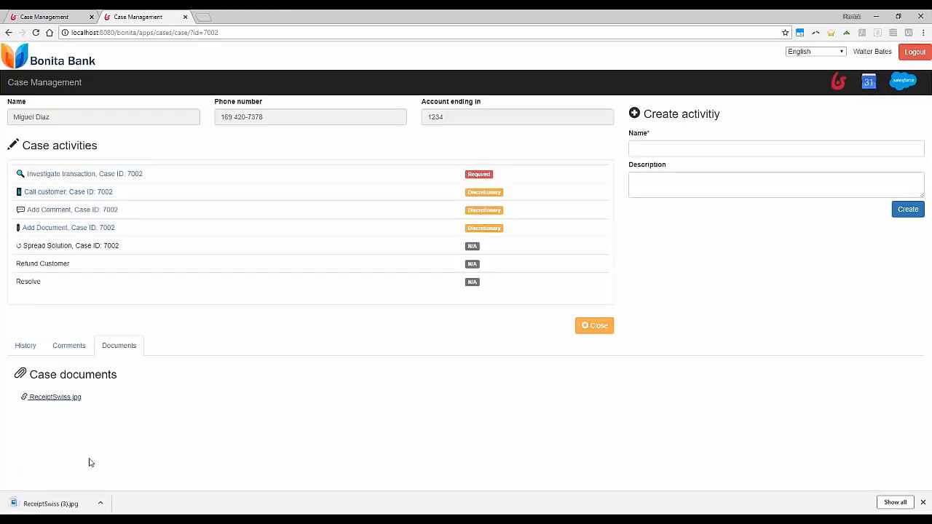
pyautogui.click(75, 502)
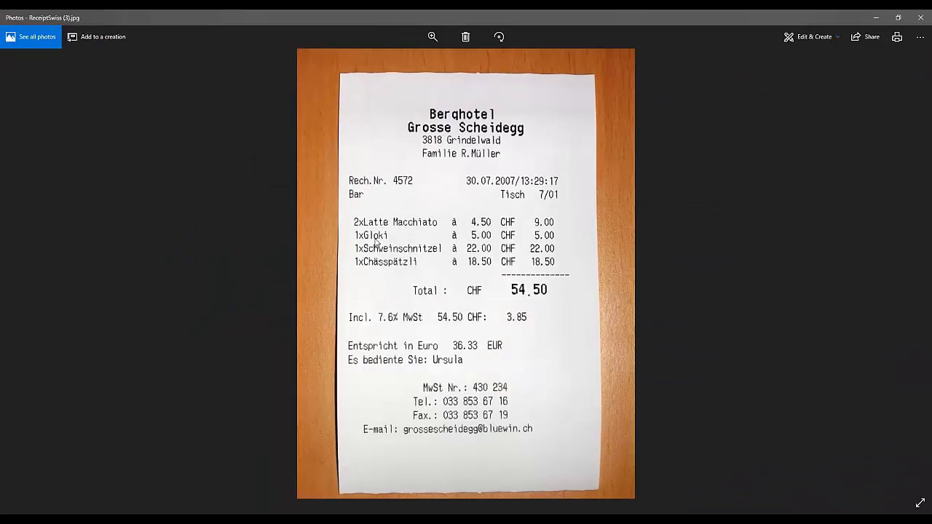
pyautogui.click(920, 18)
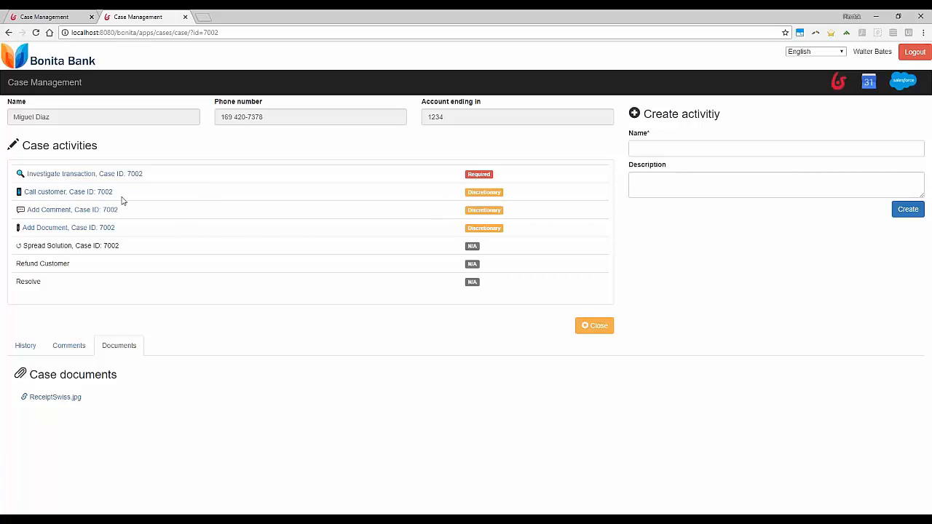
# Step: Create a new case activity named "Call the shop"
pyautogui.click(674, 149)
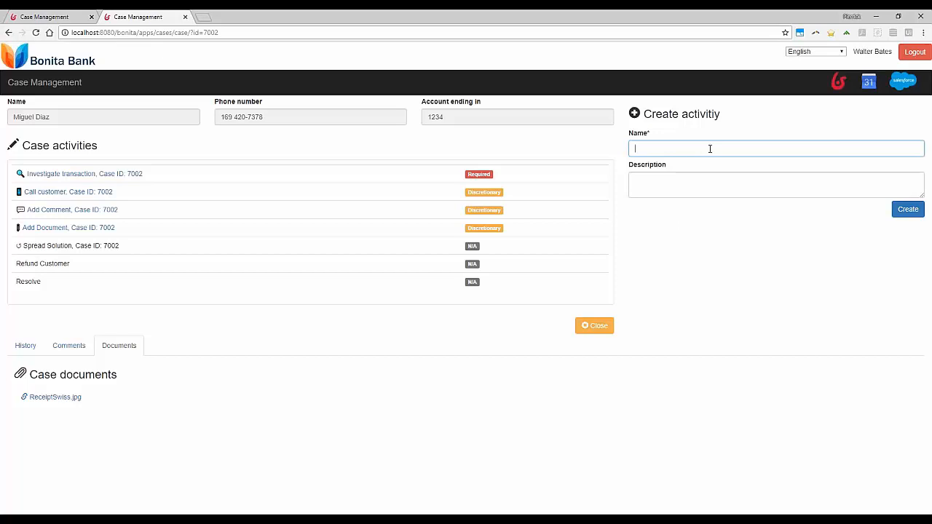
pyautogui.write('all the shop')
pyautogui.click(913, 210)
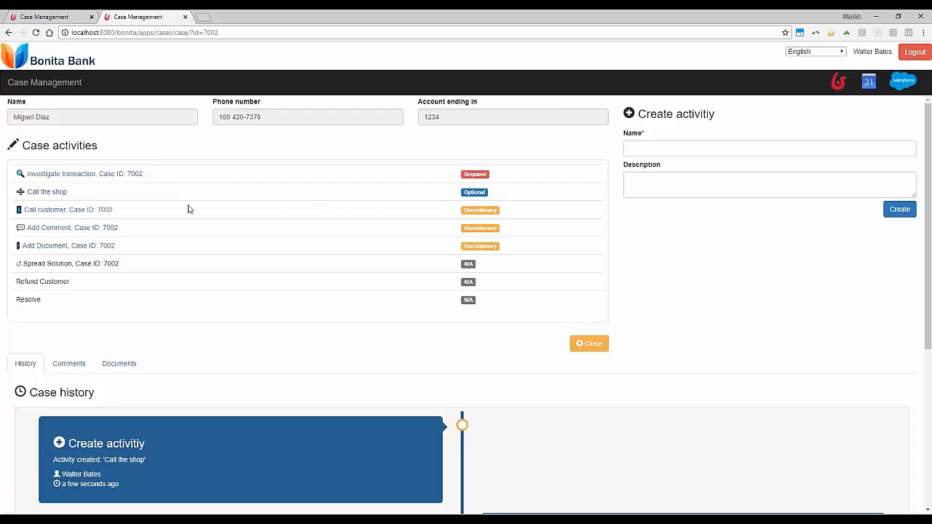
# Step: Complete the Call the shop activity with the comment "It is a real fraud" and save it
pyautogui.click(46, 192)
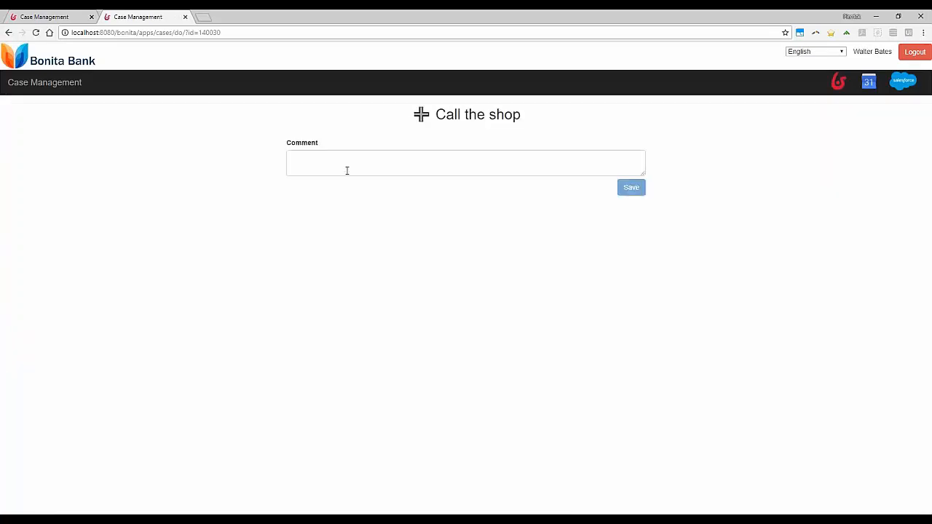
pyautogui.click(349, 166)
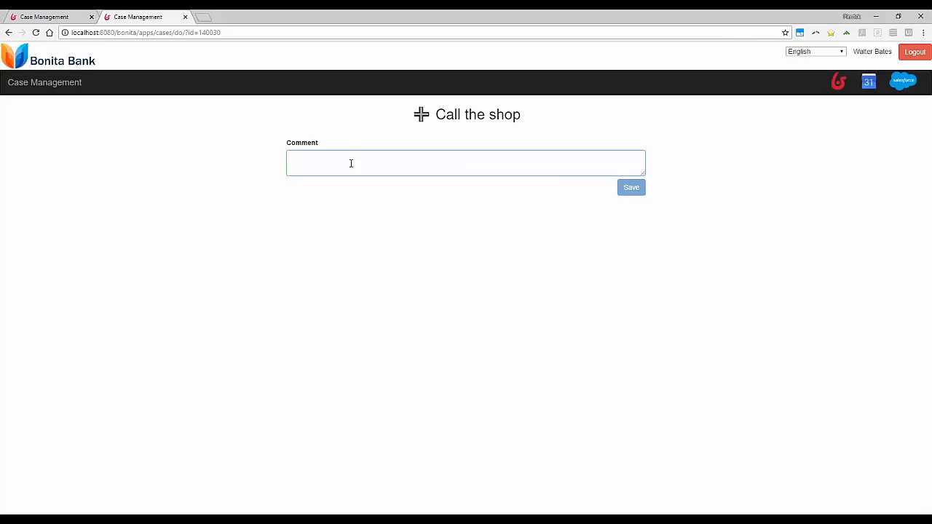
pyautogui.write('It is')
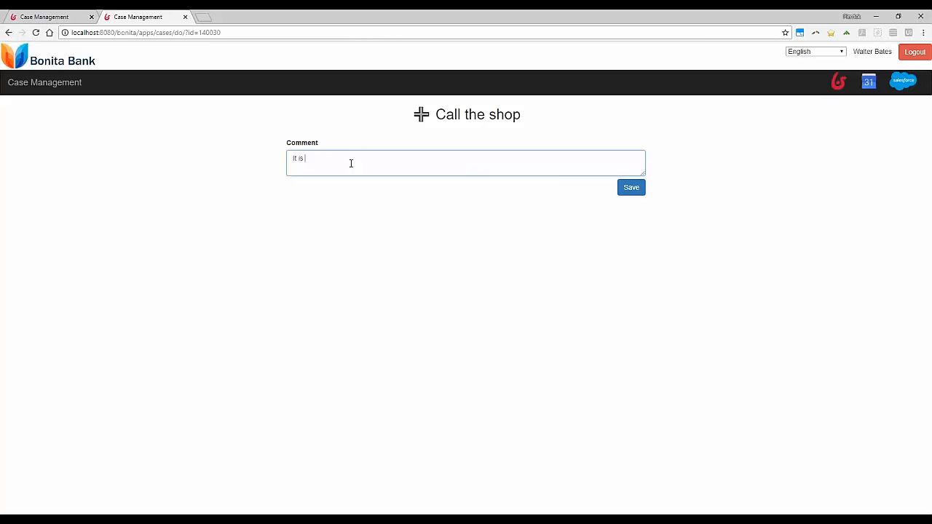
pyautogui.write(' a real fraud')
pyautogui.click(638, 190)
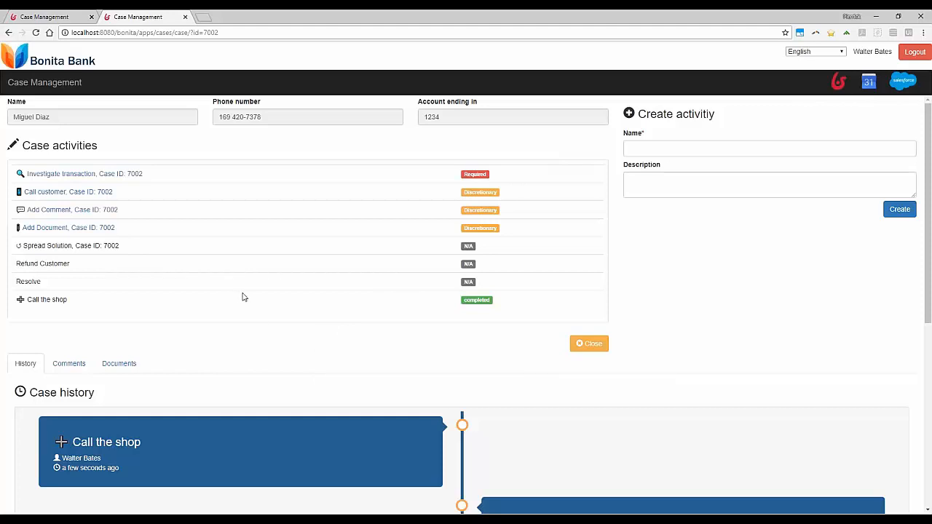
# Step: Complete the Investigate transaction activity with the comment "Valid fraud" and save it
pyautogui.click(76, 176)
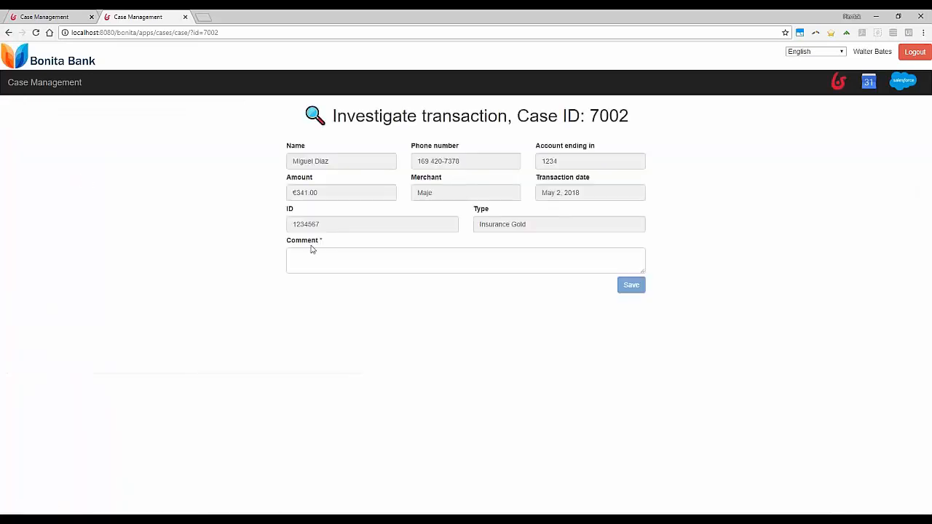
pyautogui.click(368, 257)
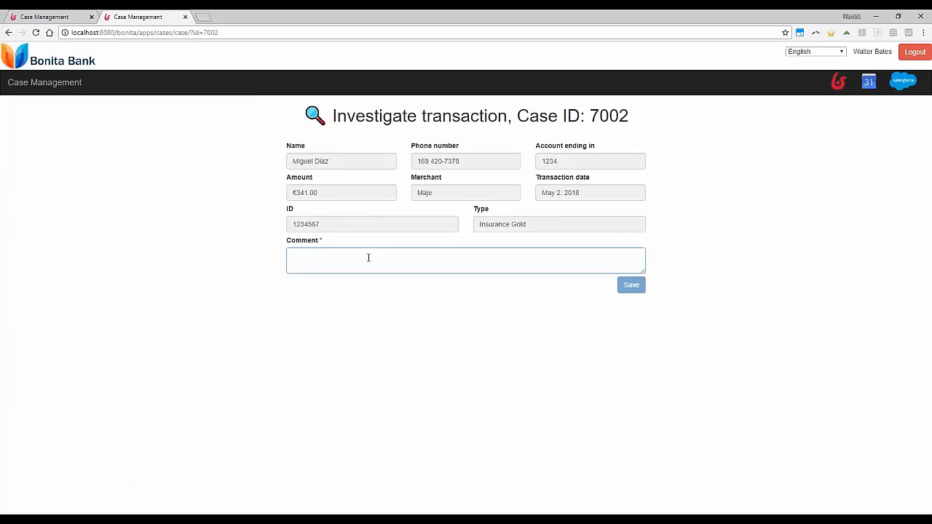
pyautogui.write('Valid ')
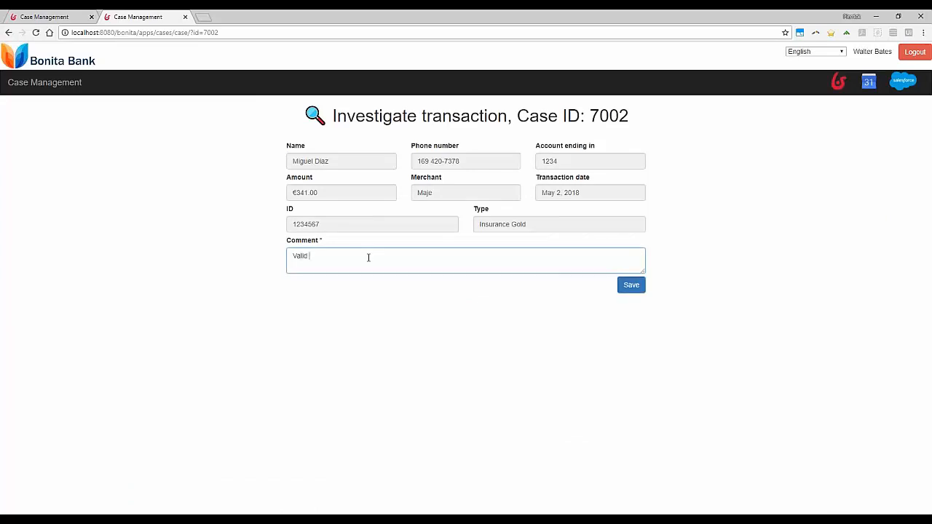
pyautogui.write('fraud')
pyautogui.click(631, 284)
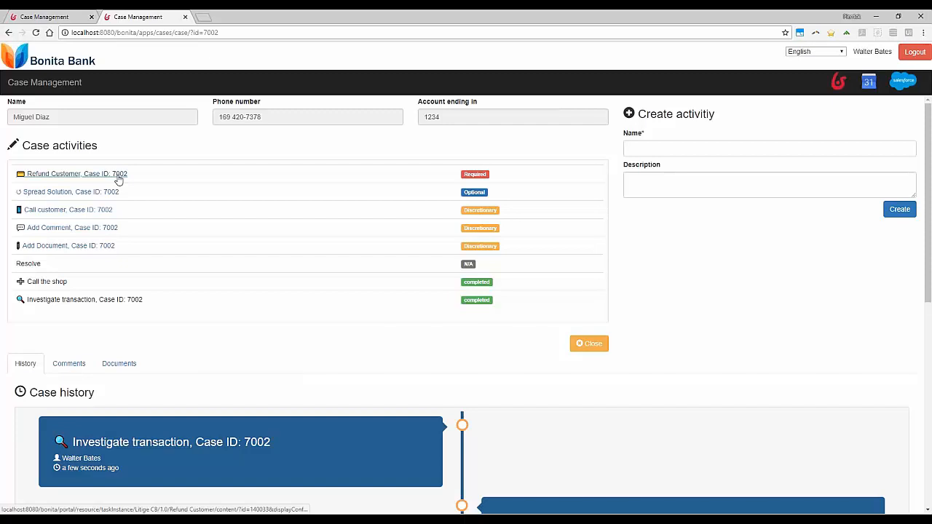
# Step: Complete the Refund Customer activity with the comment "Partial only due to insurance policy" and save it
pyautogui.click(63, 177)
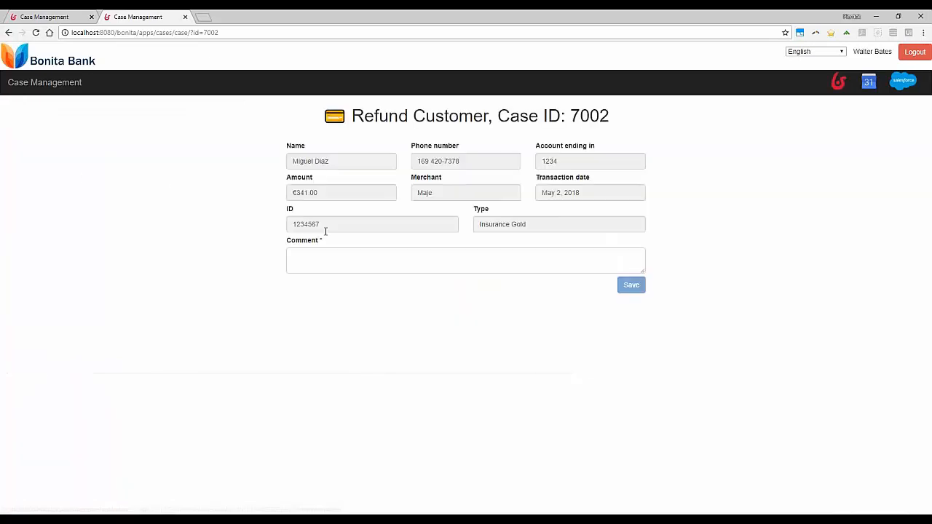
pyautogui.click(352, 258)
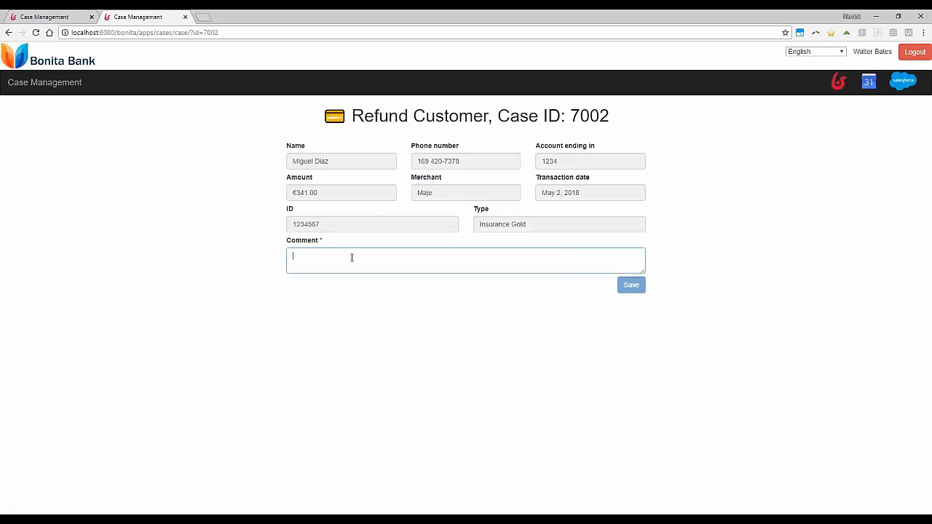
pyautogui.write('Par')
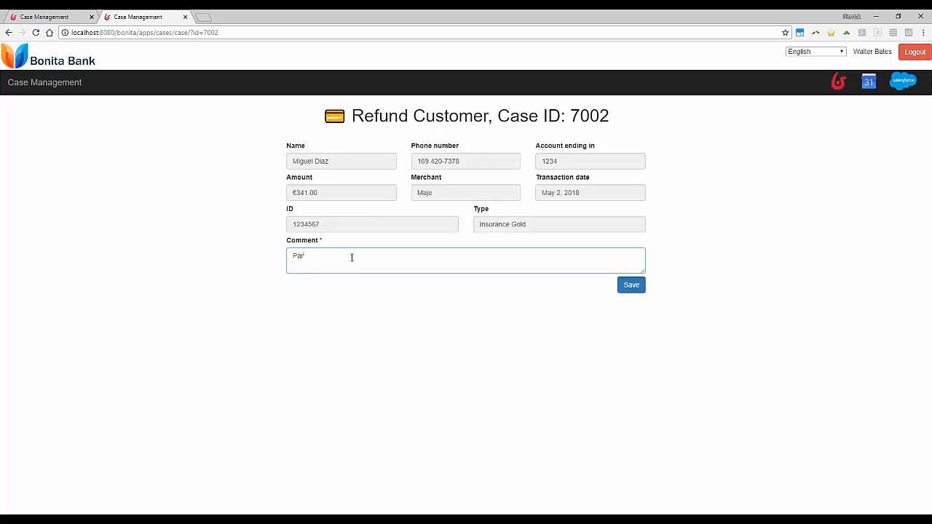
pyautogui.write('tial o')
pyautogui.write('nly due to insurance policy')
pyautogui.click(631, 286)
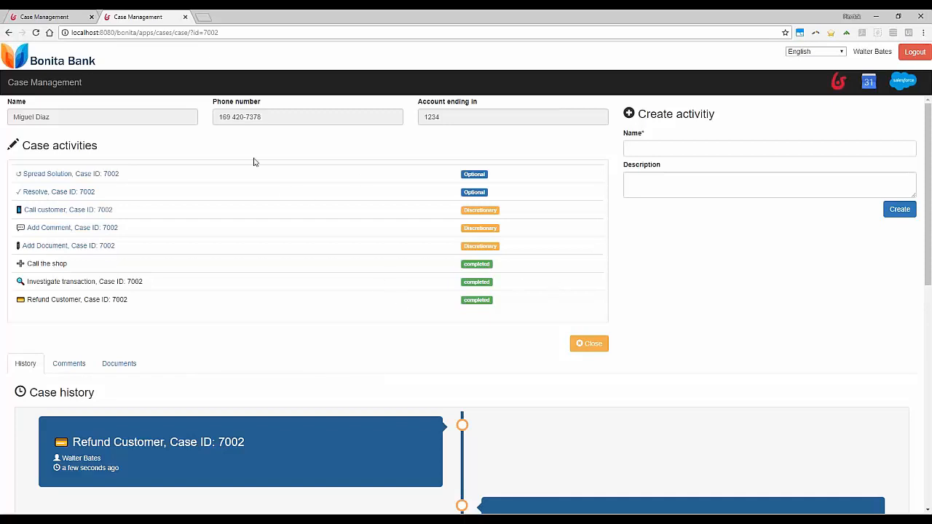
# Step: Close the browser, switch to Bonita Studio, close applicationDescriptorFile.xml and open the recently modified LitigeCB (1.0) diagram
pyautogui.click(922, 15)
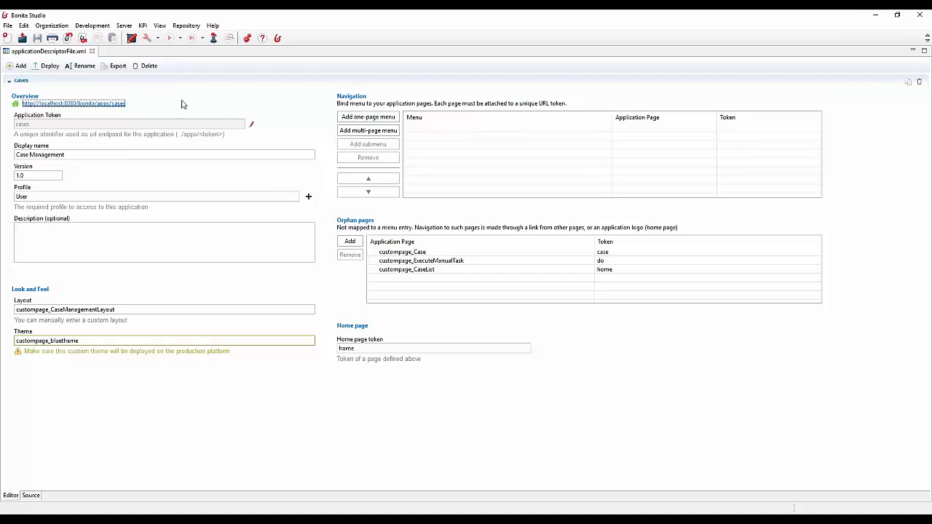
pyautogui.click(92, 52)
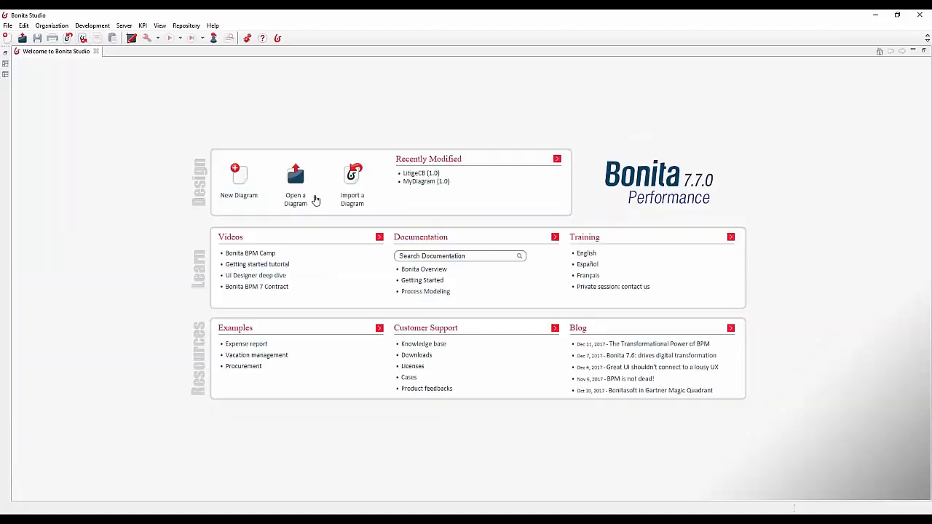
pyautogui.click(418, 173)
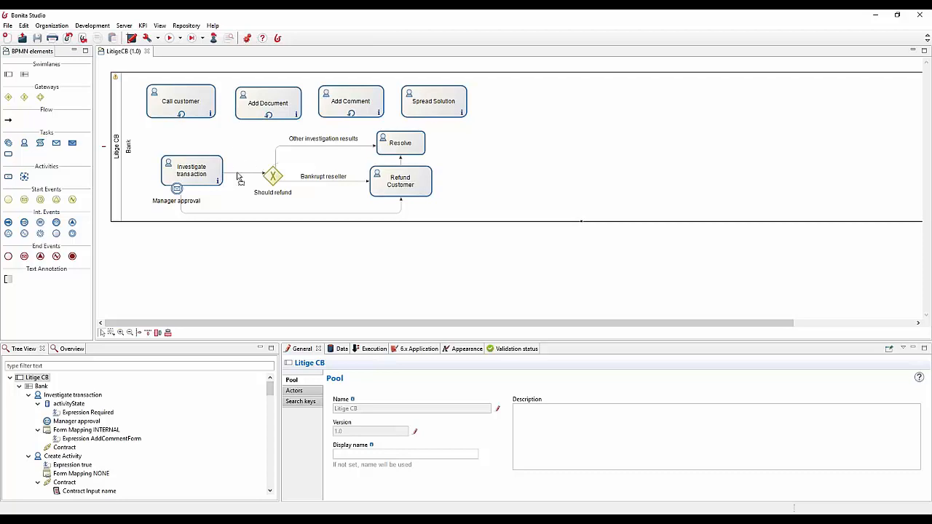
# Step: Inspect the general properties of the Should refund gateway and the Manager approval event in the process diagram
pyautogui.click(270, 175)
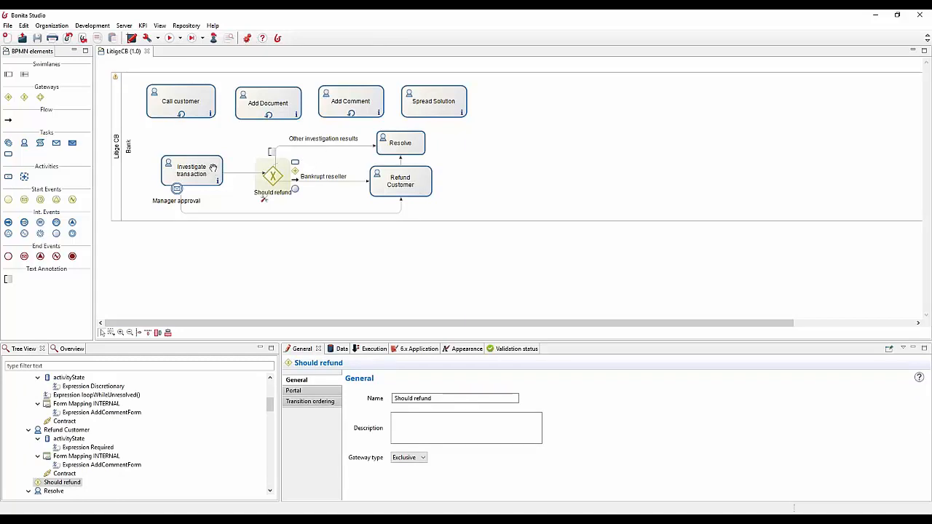
pyautogui.click(176, 189)
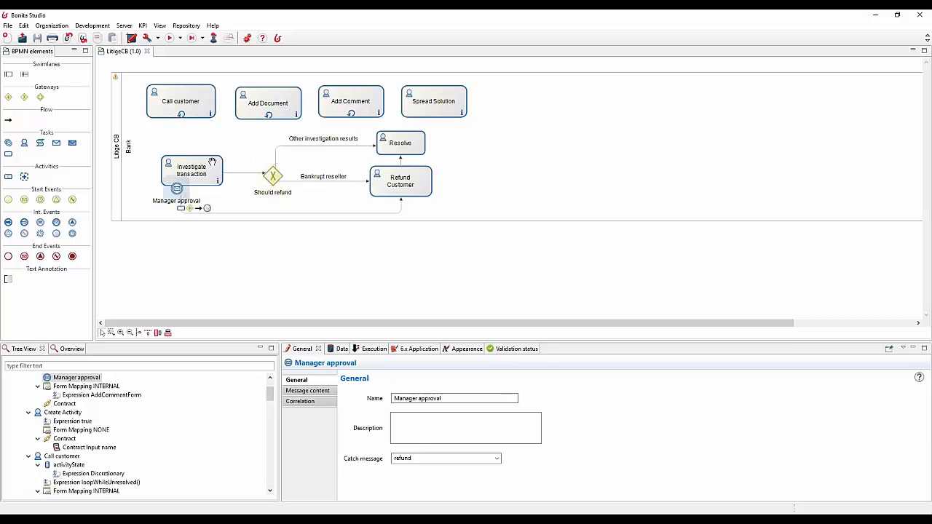
# Step: Show the iteration settings of the Call customer task
pyautogui.click(202, 106)
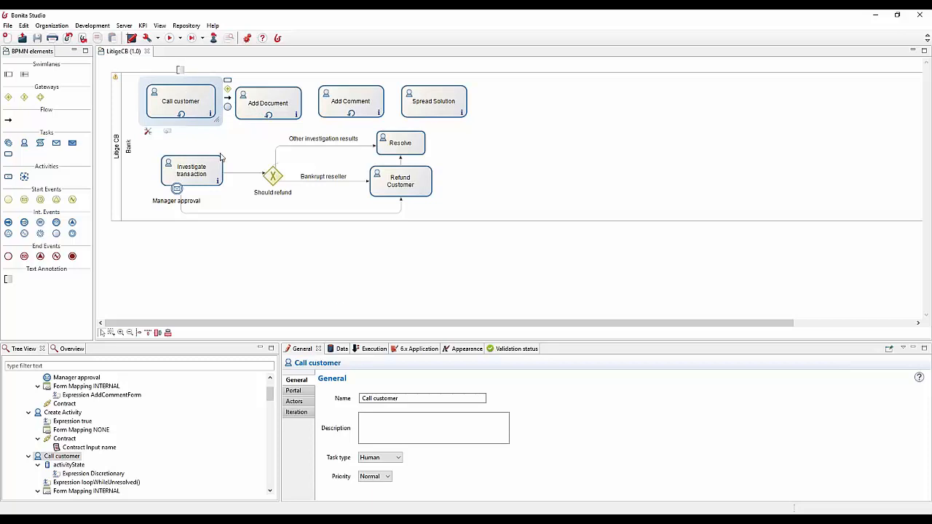
pyautogui.click(370, 351)
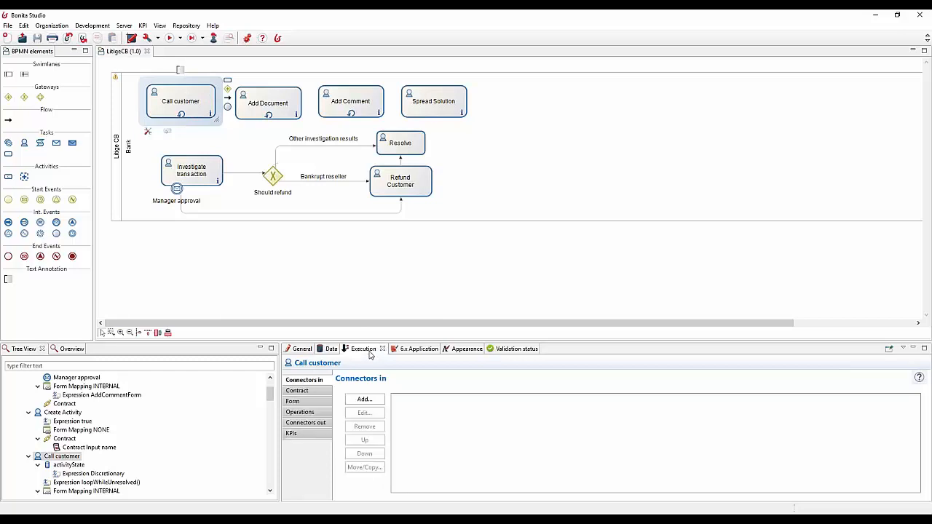
pyautogui.click(309, 351)
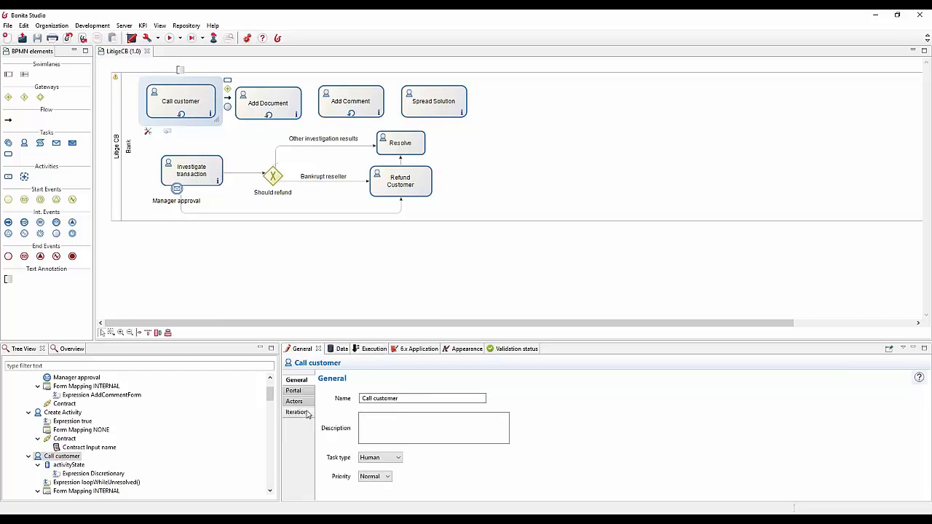
pyautogui.click(297, 412)
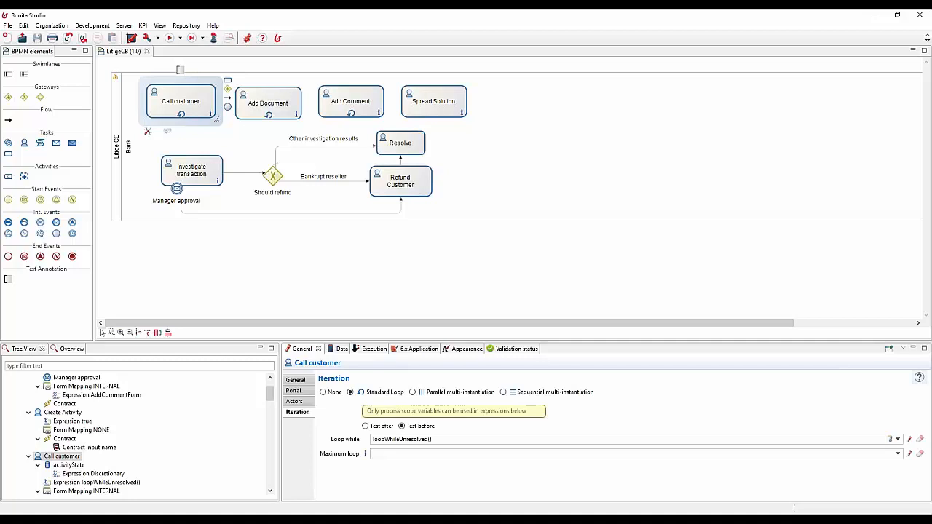
# Step: Open the Loop while expression of the Call customer task, enlarge its editor and examine the script's "Resolve" name filter
pyautogui.click(908, 439)
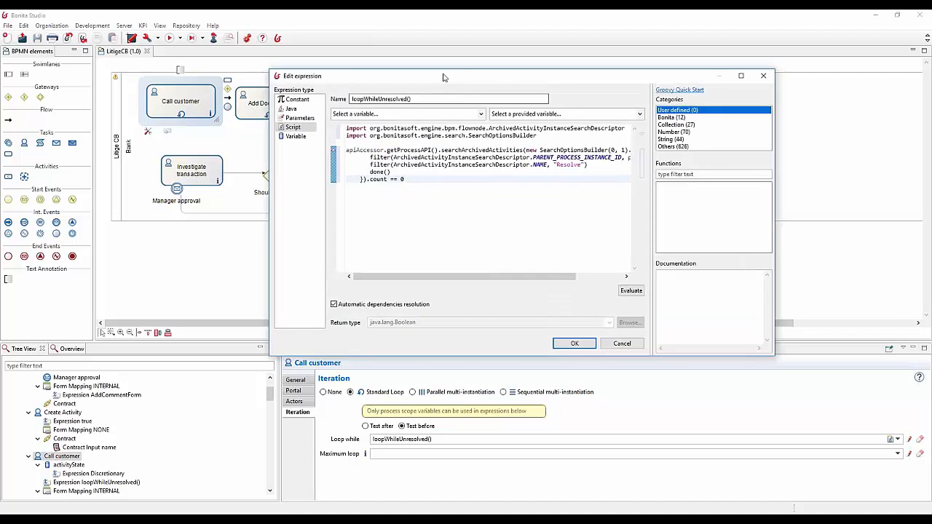
pyautogui.moveTo(443, 77); pyautogui.dragTo(368, 45)
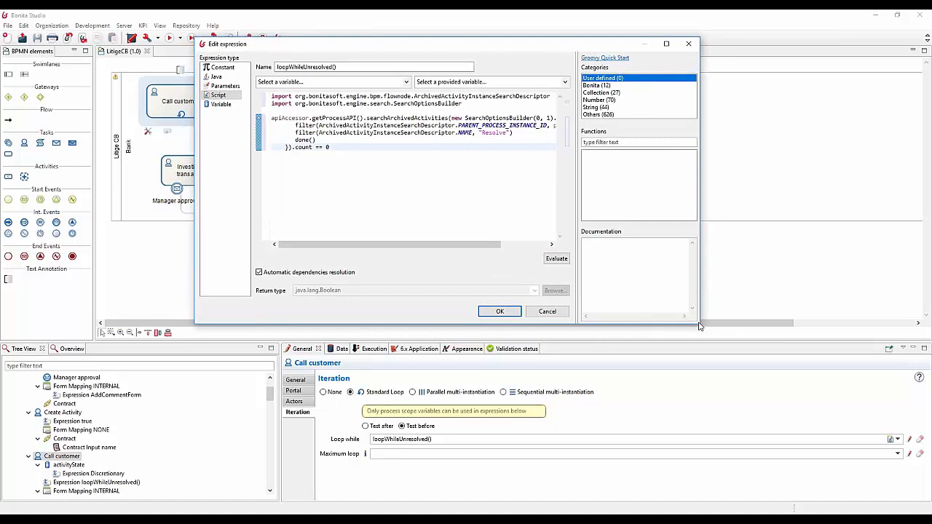
pyautogui.moveTo(699, 323); pyautogui.dragTo(856, 410)
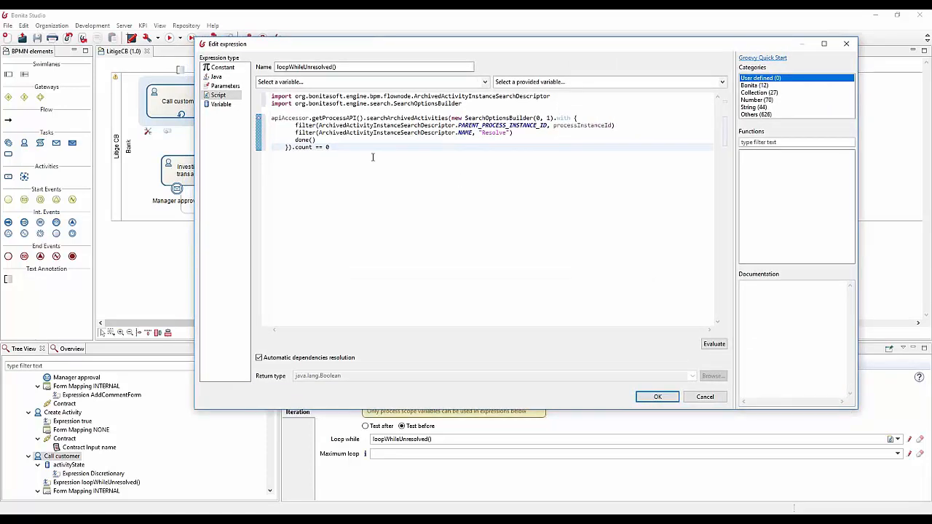
pyautogui.doubleClick(495, 133)
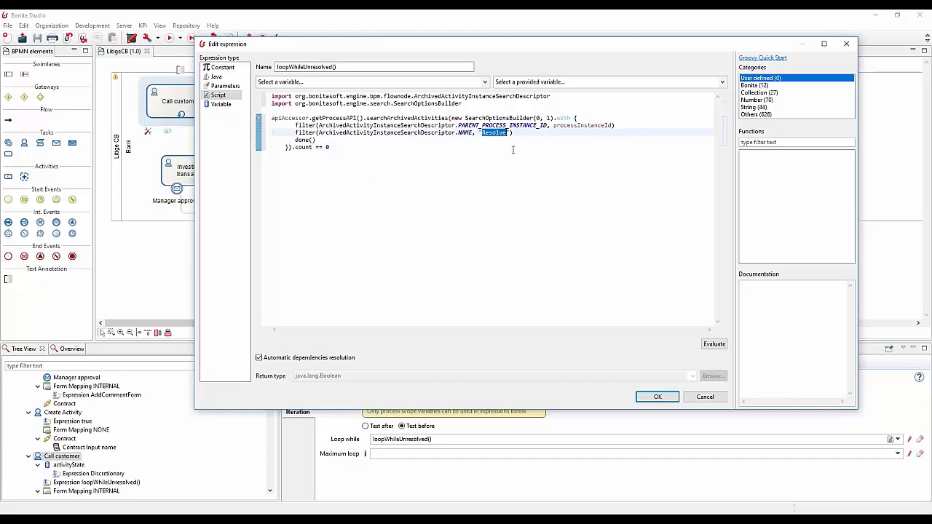
pyautogui.moveTo(537, 50); pyautogui.dragTo(561, 43)
pyautogui.click(479, 156)
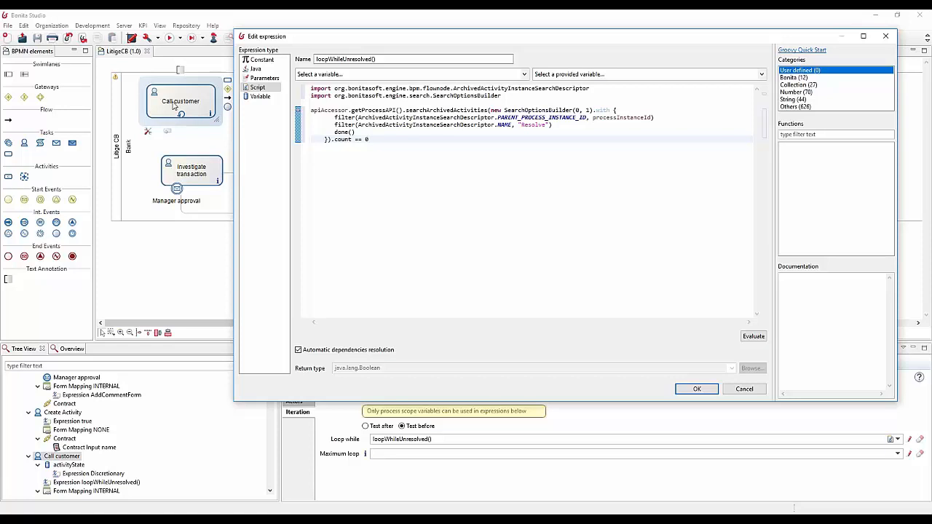
pyautogui.doubleClick(522, 126)
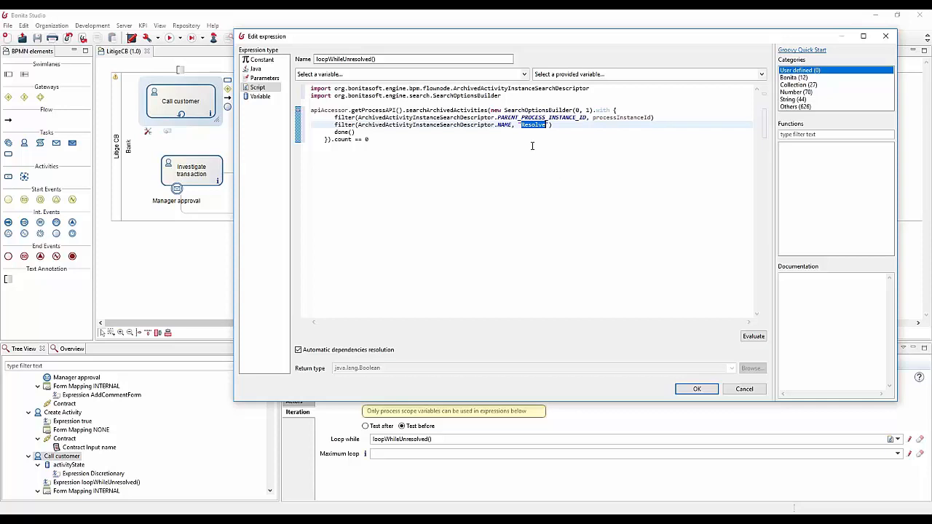
# Step: Close the loop expression editor and compare the iteration settings of the Add Document, Add Comment and Spread Solution tasks
pyautogui.click(697, 388)
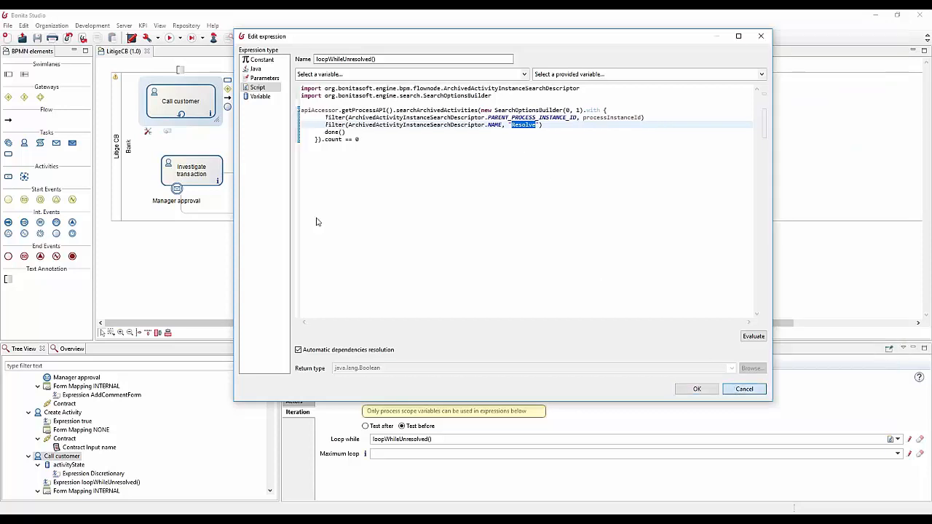
pyautogui.click(285, 98)
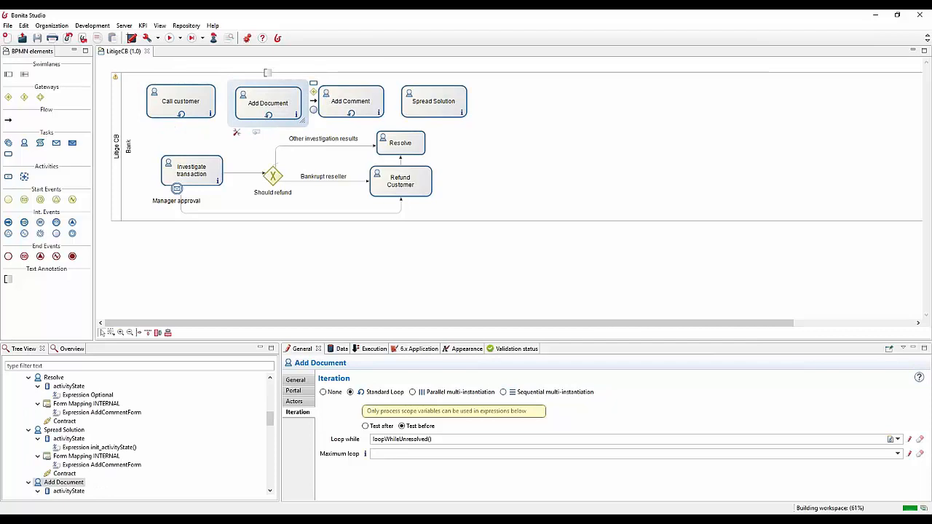
pyautogui.click(376, 107)
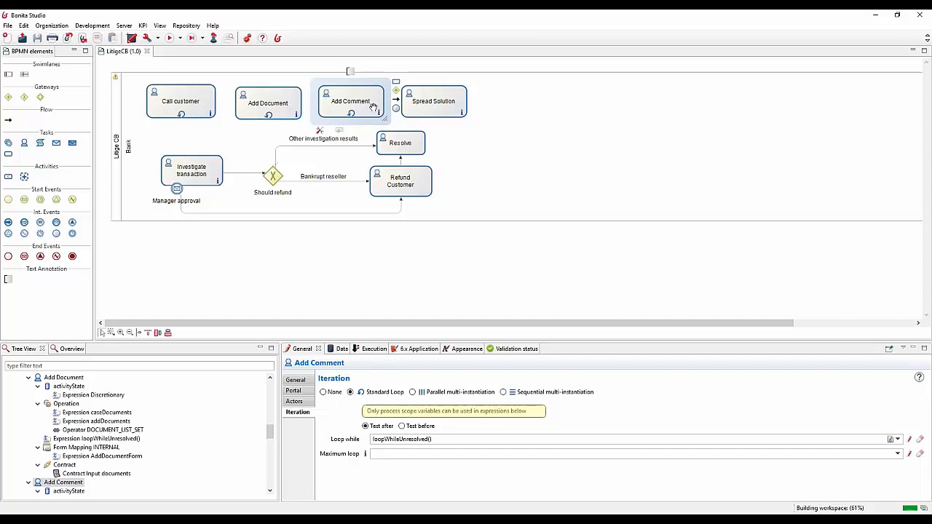
pyautogui.click(434, 111)
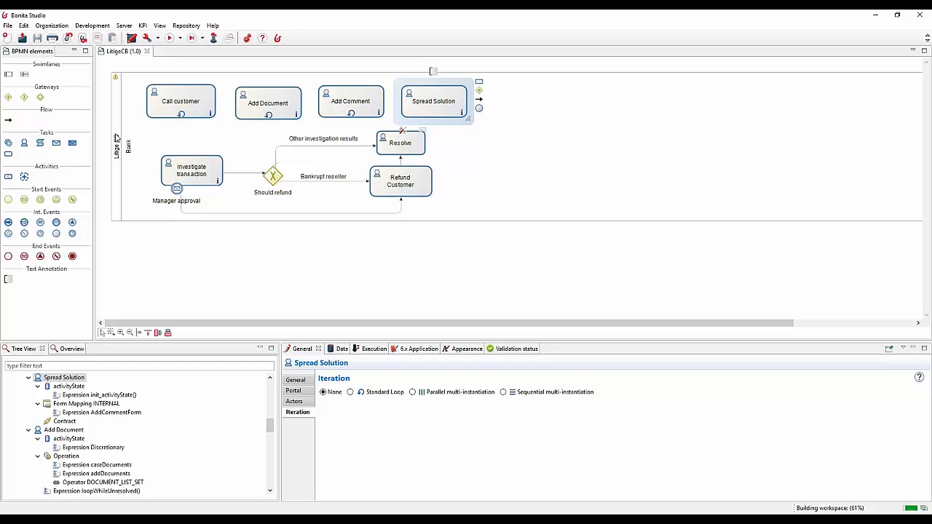
# Step: Select the Litige CB pool, inspect the business data model definition and close it without changes
pyautogui.click(142, 146)
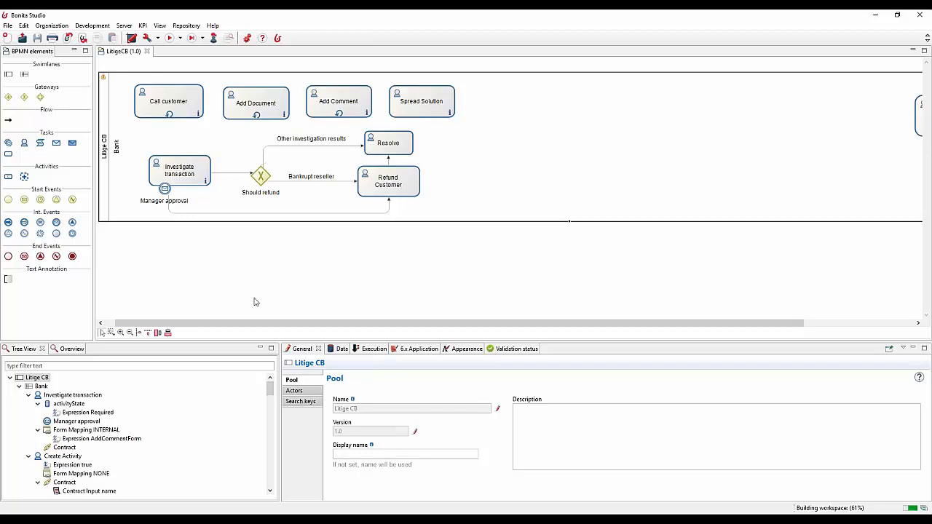
pyautogui.moveTo(259, 323); pyautogui.dragTo(186, 201)
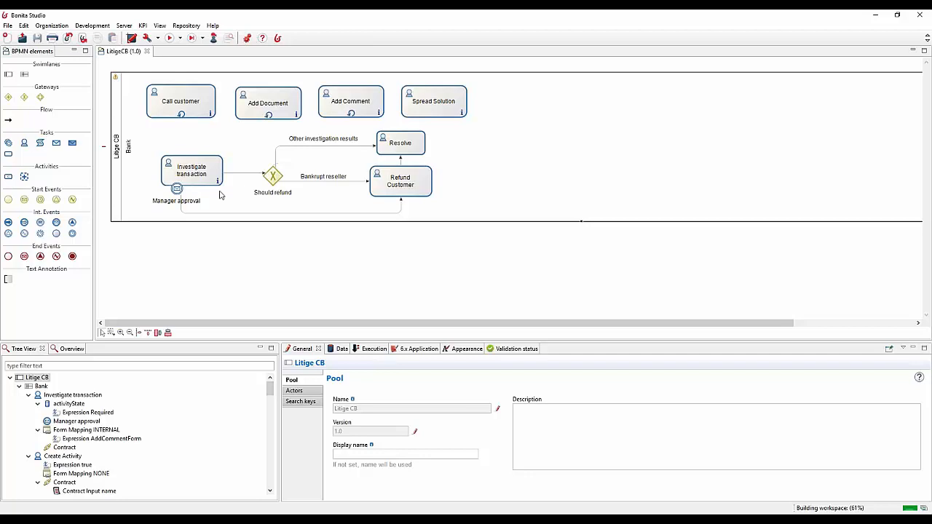
pyautogui.click(92, 26)
pyautogui.moveTo(161, 92)
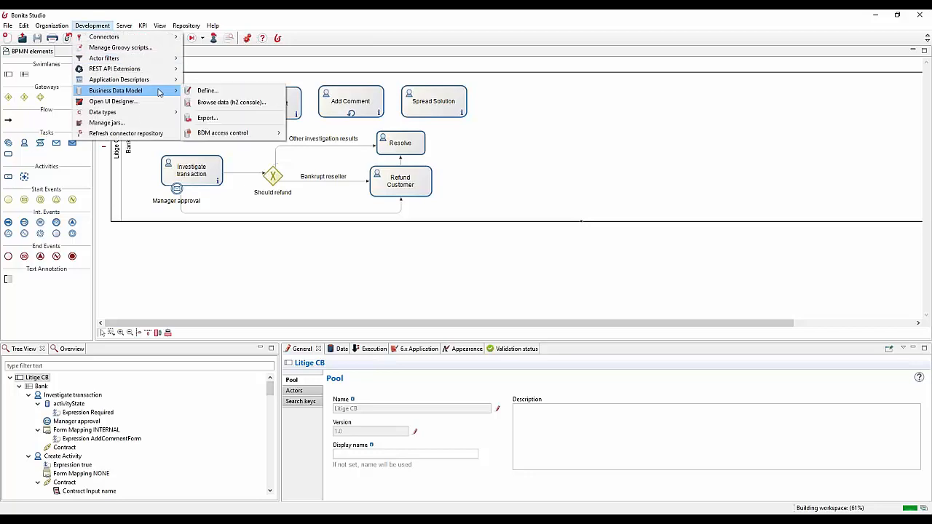
pyautogui.click(206, 90)
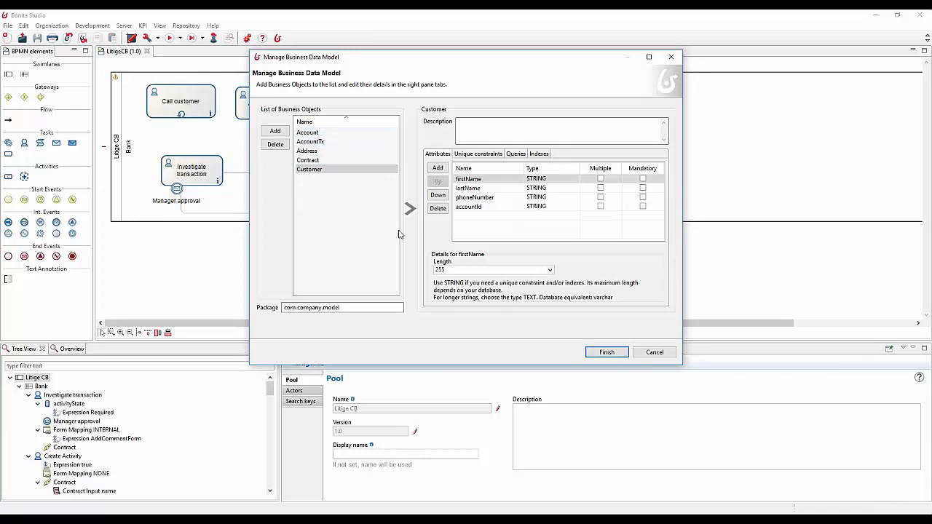
pyautogui.click(645, 354)
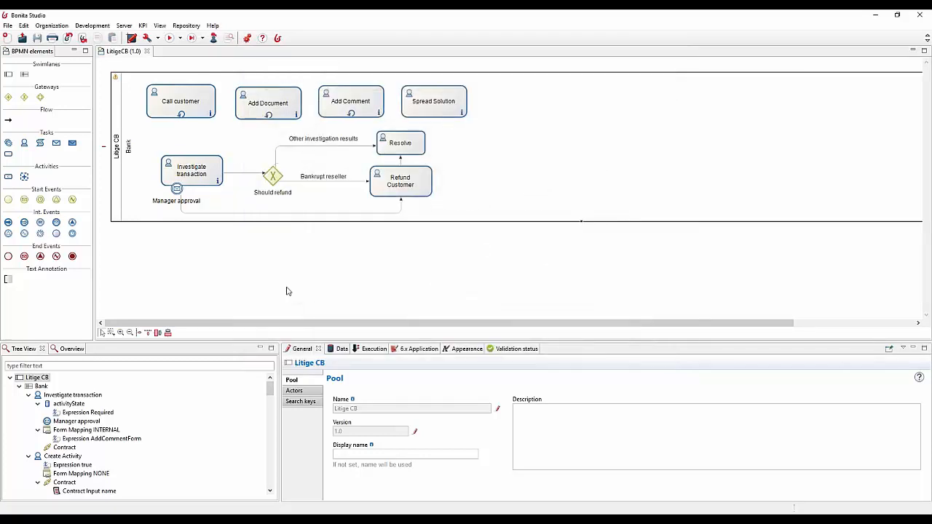
# Step: Review the Litige CB pool's business variables and select caseDocuments in its document definitions
pyautogui.click(339, 348)
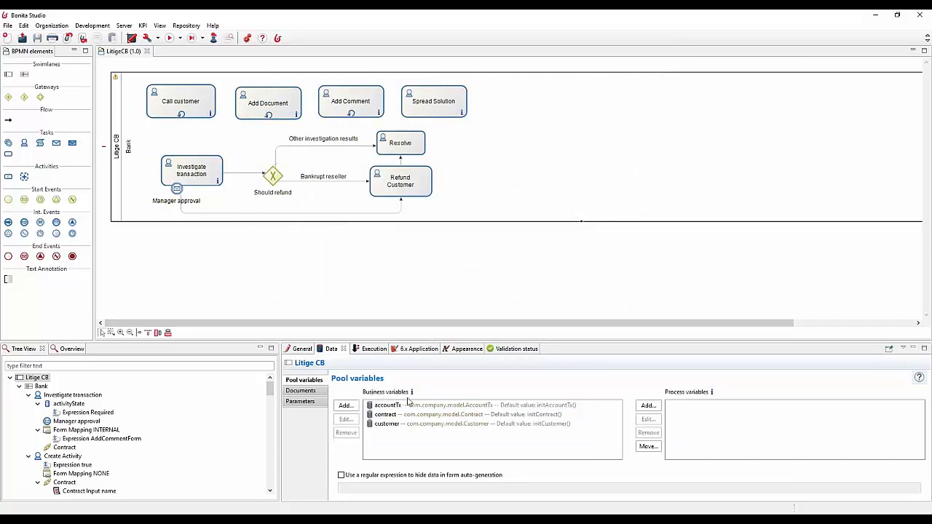
pyautogui.click(308, 352)
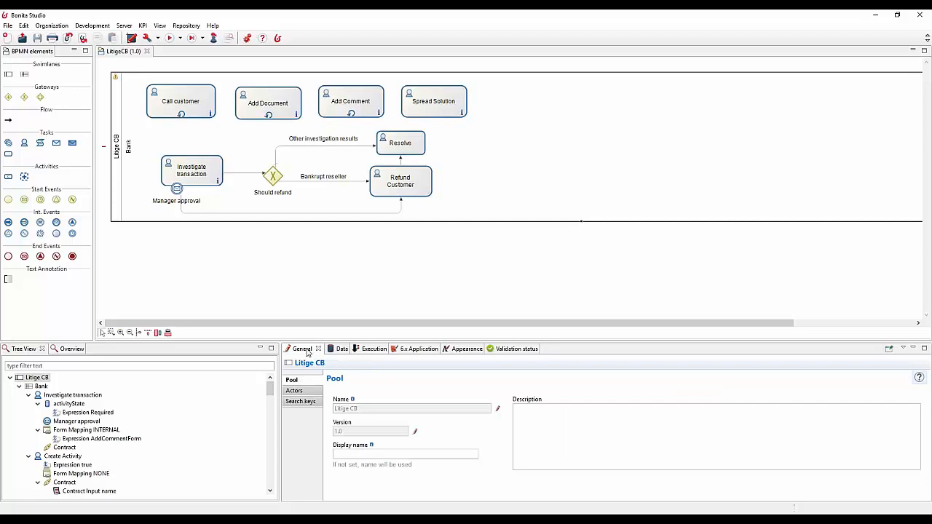
pyautogui.click(337, 352)
pyautogui.click(318, 391)
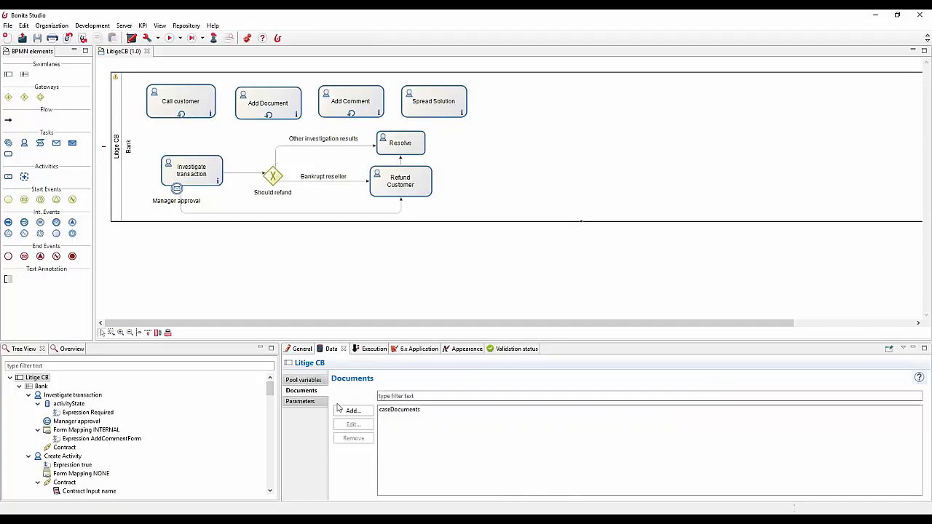
pyautogui.click(387, 412)
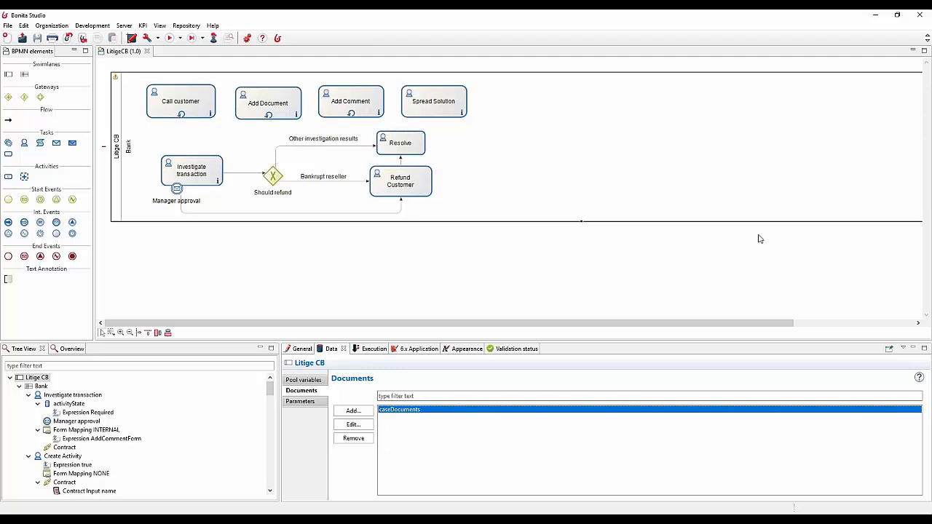
# Step: Compare the activityState local variable of the Call customer, Resolve and Refund Customer tasks
pyautogui.click(206, 101)
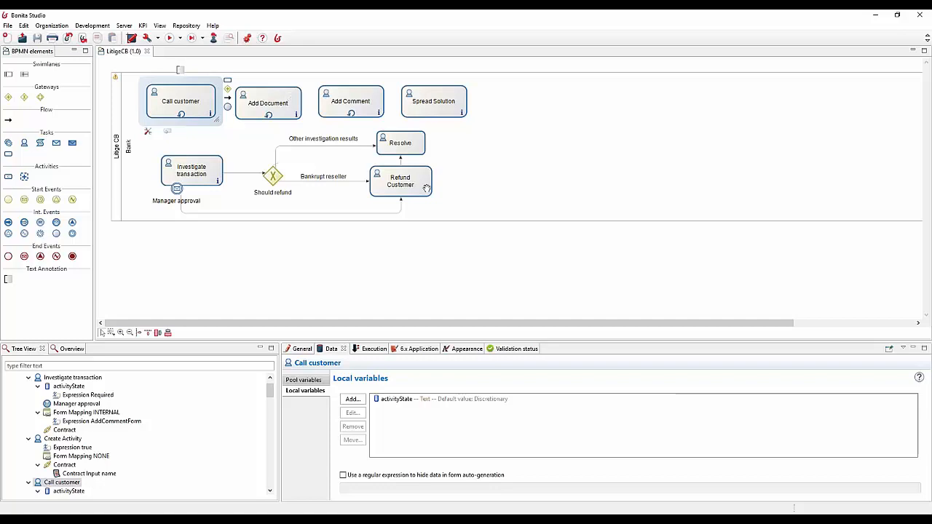
pyautogui.click(413, 148)
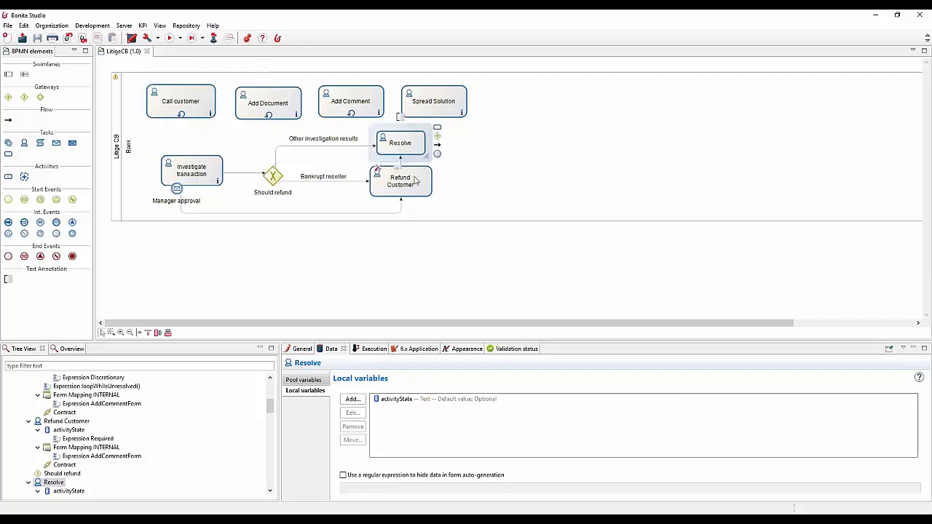
pyautogui.click(416, 182)
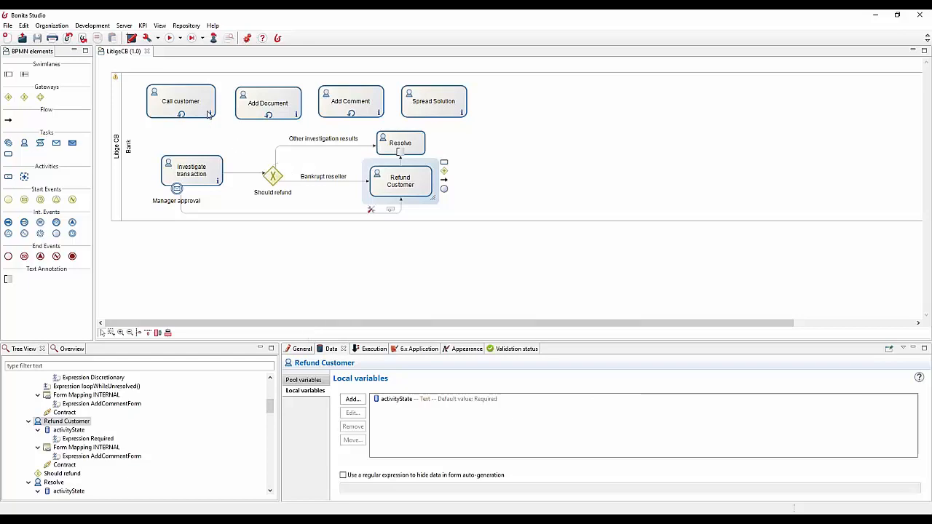
# Step: Inspect the actors defined for the Litige CB pool and the actor settings of the Call customer task
pyautogui.click(117, 130)
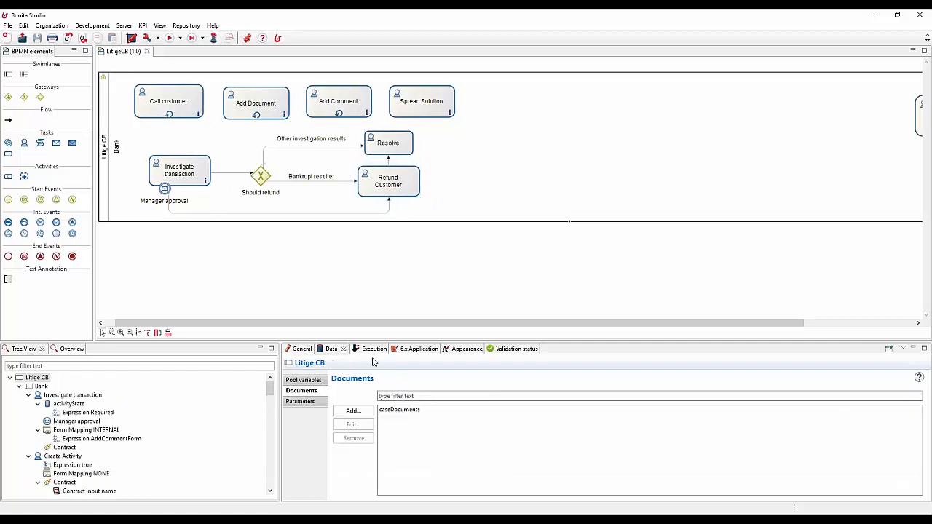
pyautogui.click(301, 352)
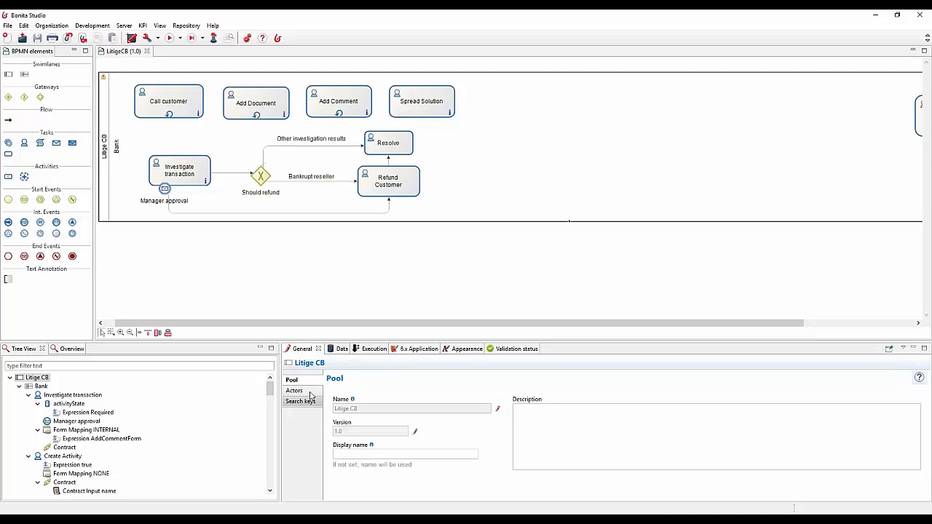
pyautogui.click(309, 393)
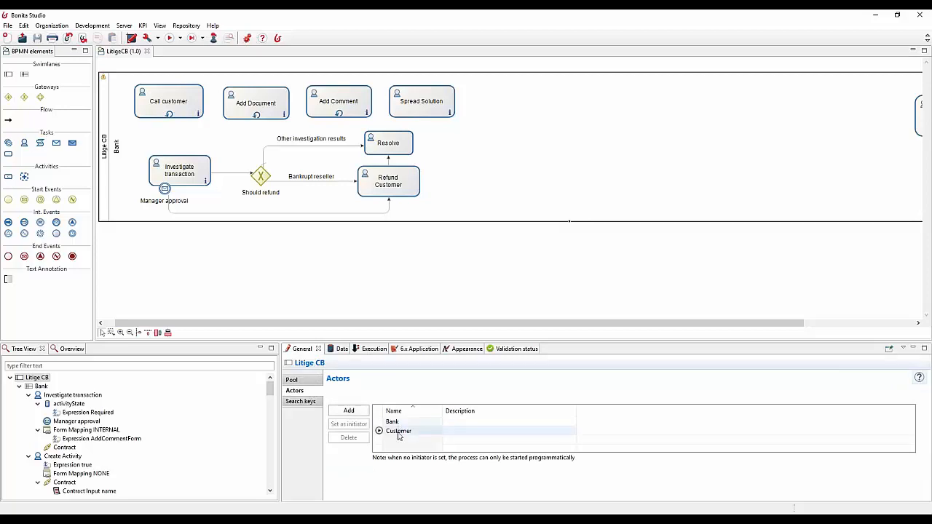
pyautogui.click(186, 107)
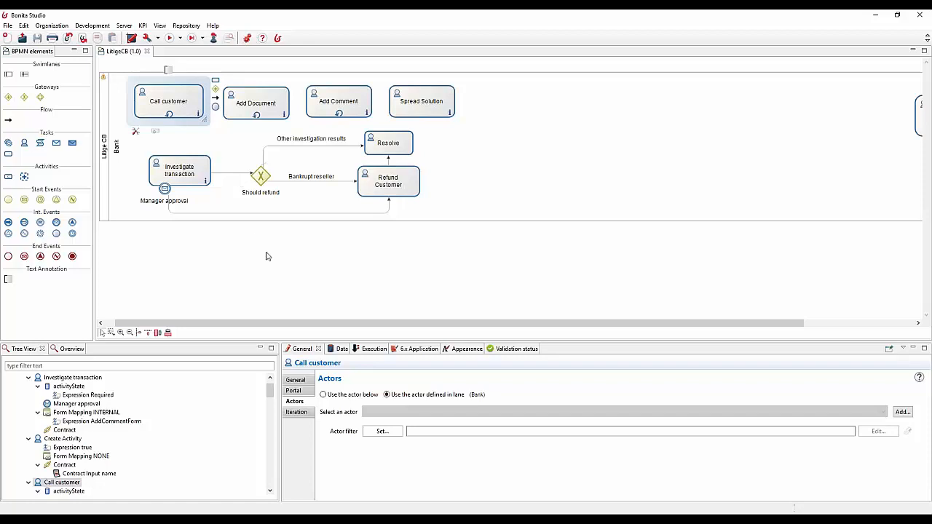
# Step: Show the Call customer task's form mapping, view AddCommentForm in the UI Designer, and close the browser to return to Bonita Studio
pyautogui.moveTo(297, 325); pyautogui.dragTo(243, 321)
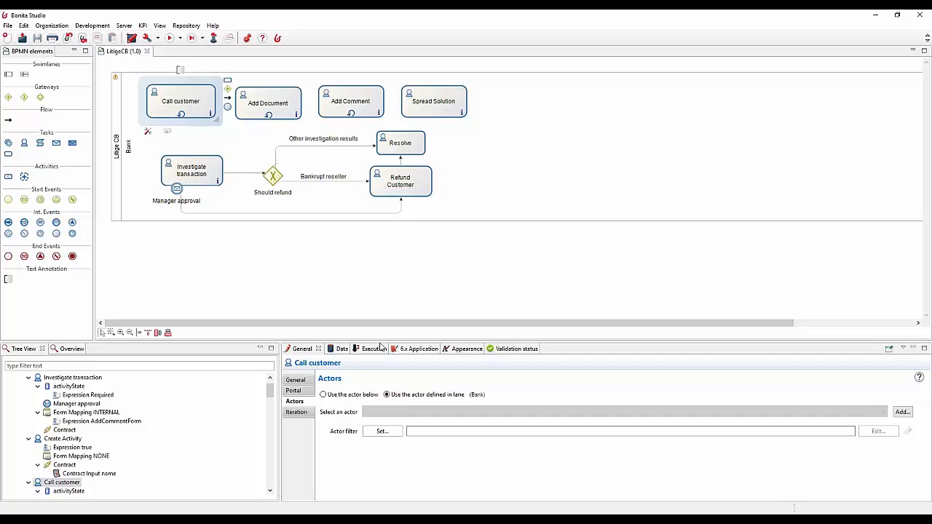
pyautogui.click(374, 348)
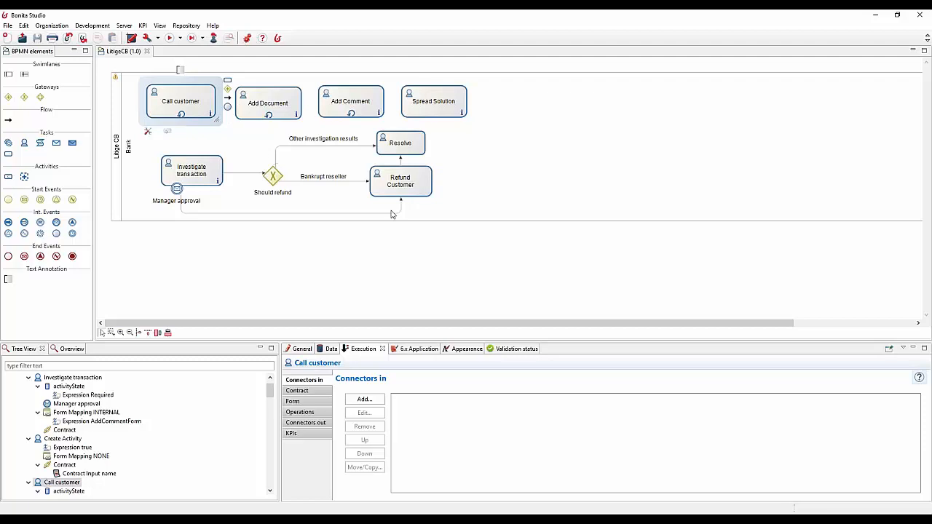
pyautogui.click(324, 402)
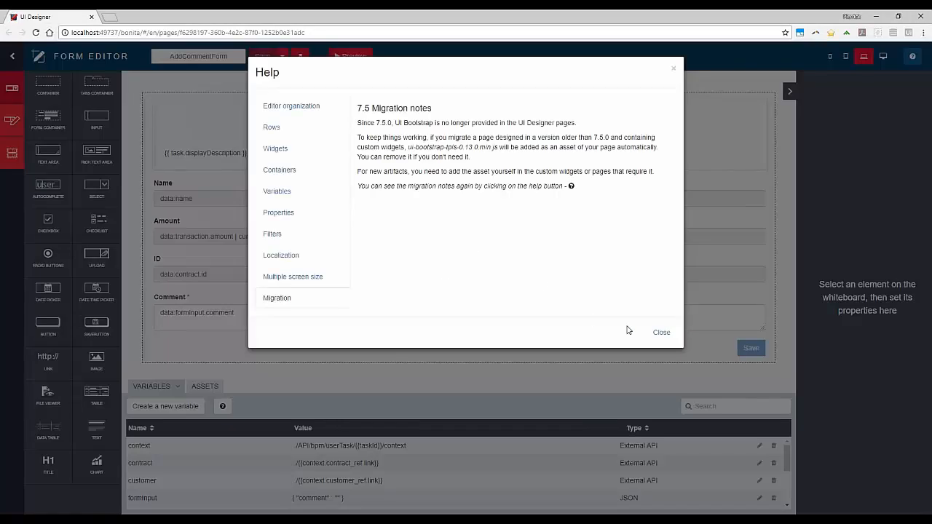
pyautogui.click(661, 332)
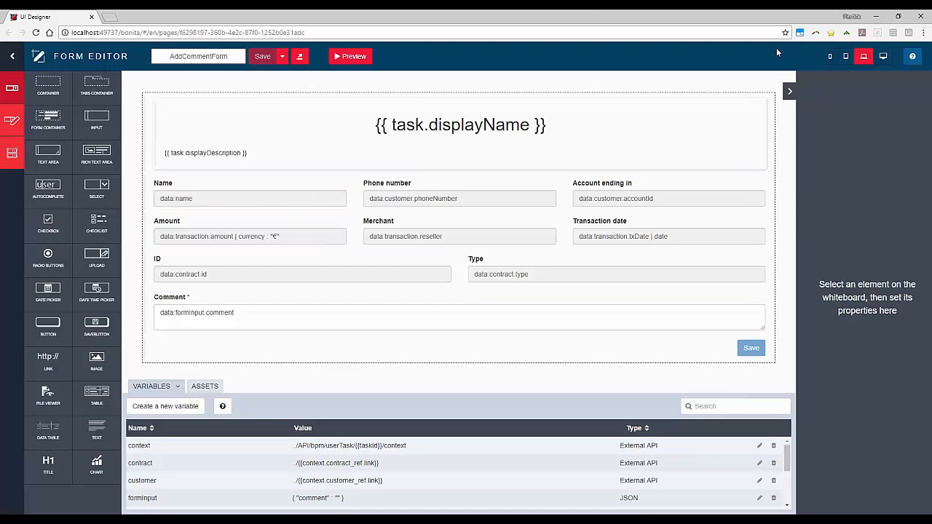
pyautogui.click(922, 17)
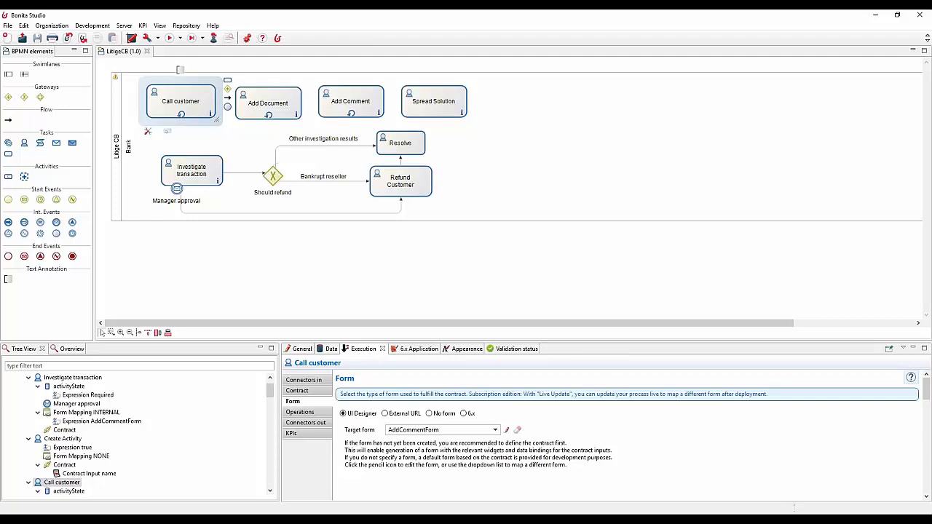
# Step: Show the local variables of the Spread Solution task
pyautogui.click(423, 106)
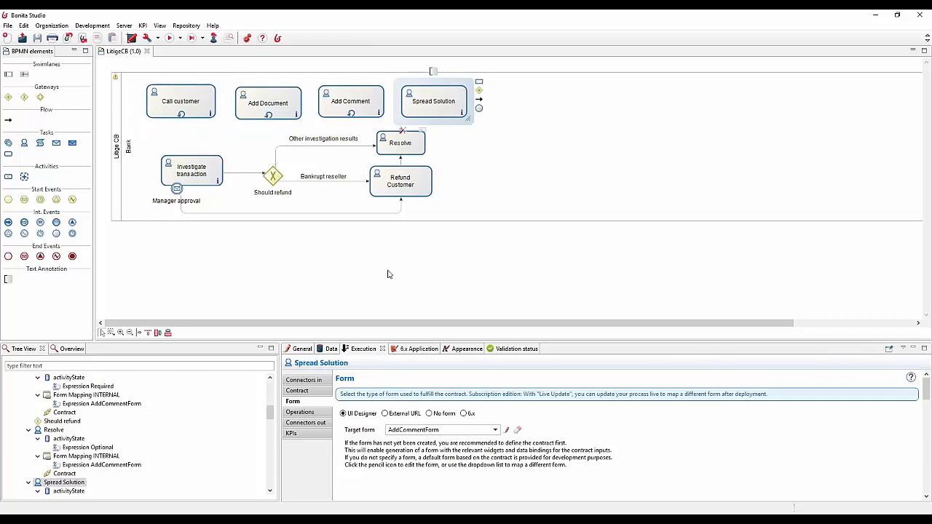
pyautogui.click(327, 351)
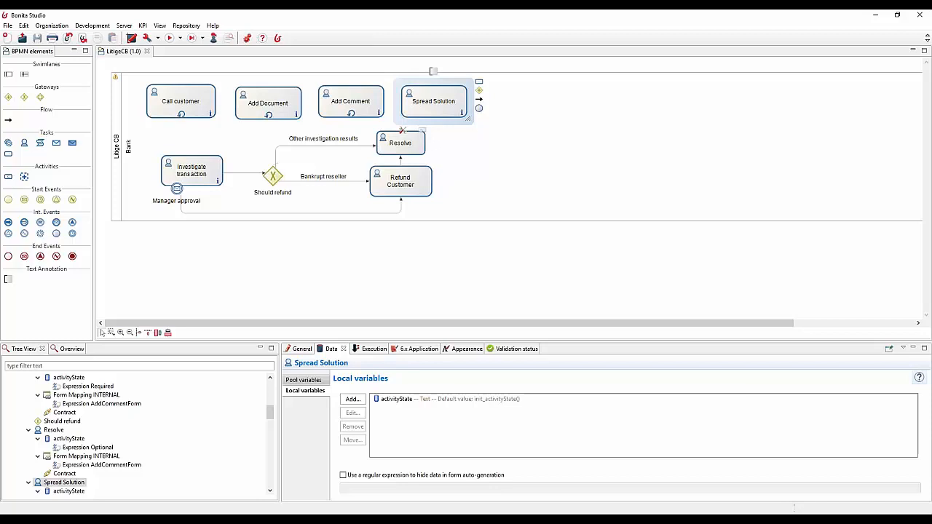
# Step: Open the caseEventHandler (1.0.0-SNAPSHOT) REST API extension
pyautogui.click(100, 28)
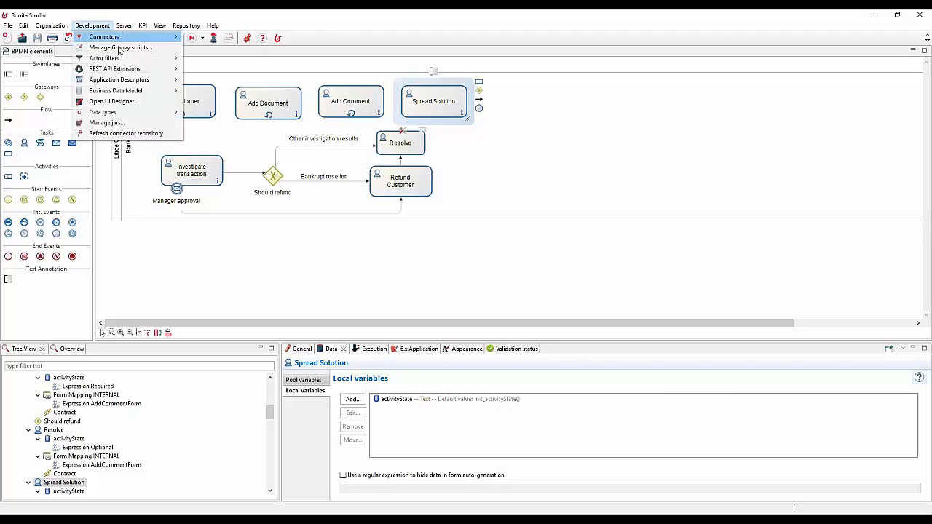
pyautogui.moveTo(134, 70)
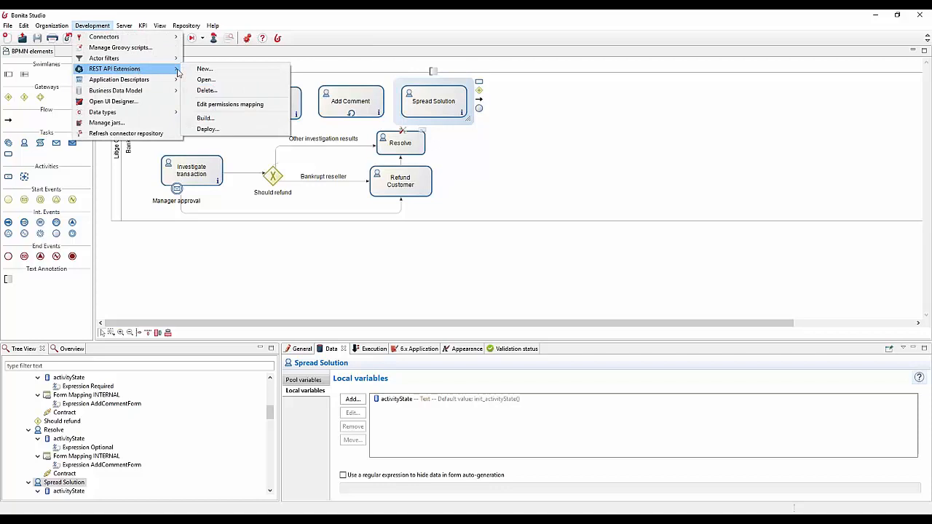
pyautogui.click(206, 80)
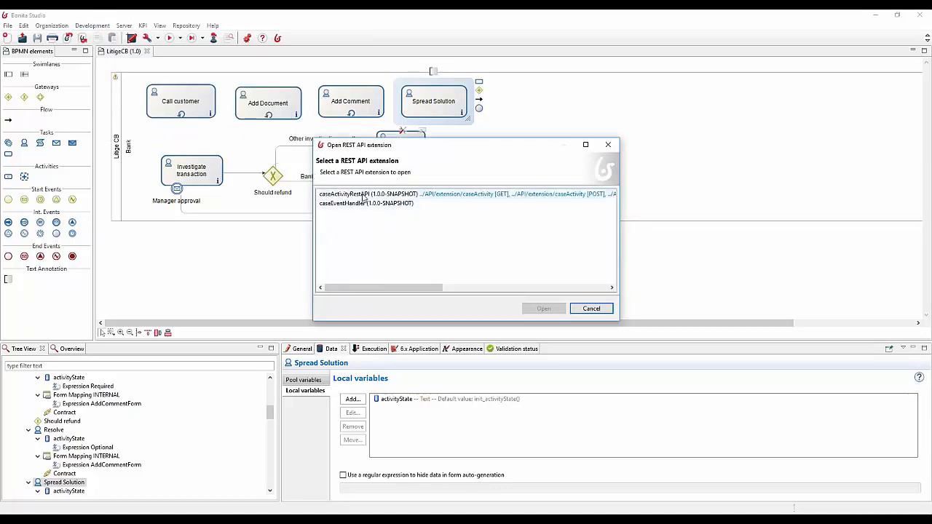
pyautogui.doubleClick(364, 202)
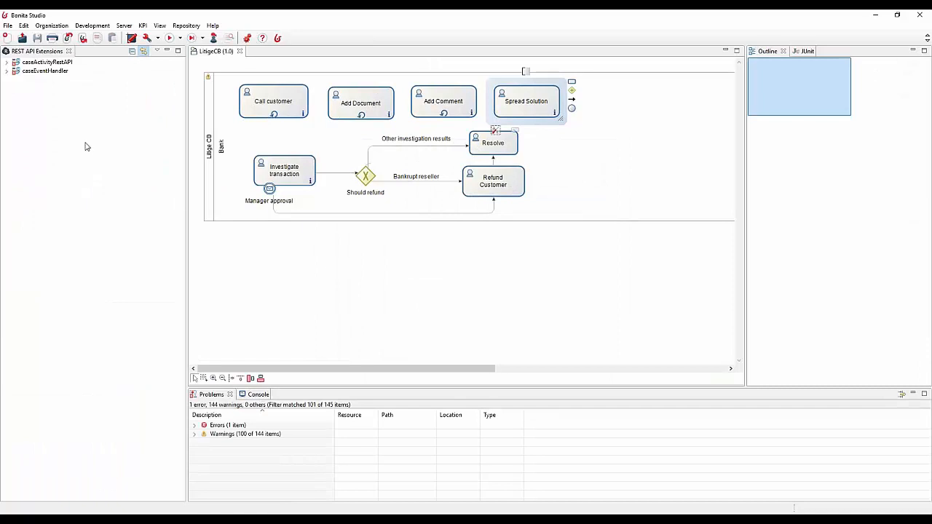
# Step: Open CaseEventHandler.groovy from the com.bonitasoft.handler package in caseEventHandler and examine its execute method
pyautogui.click(7, 71)
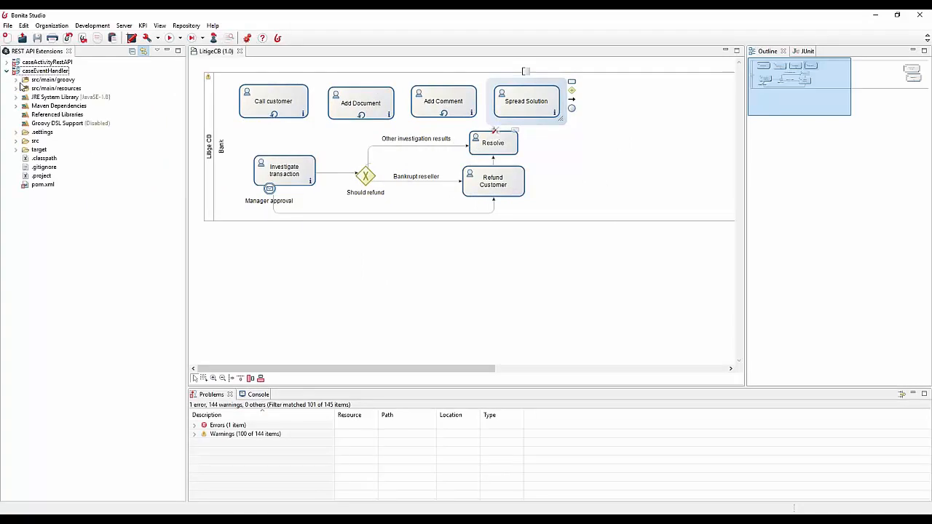
pyautogui.click(16, 80)
pyautogui.click(26, 88)
pyautogui.click(63, 97)
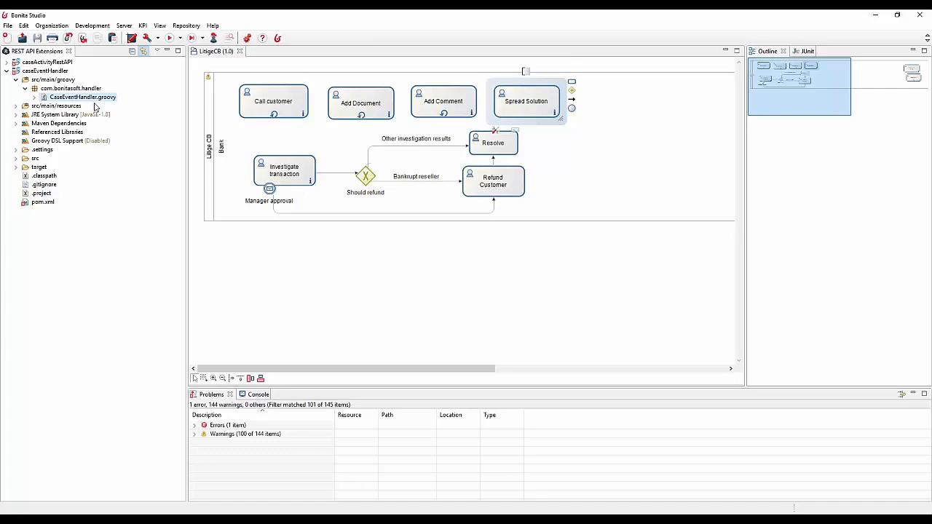
pyautogui.doubleClick(100, 98)
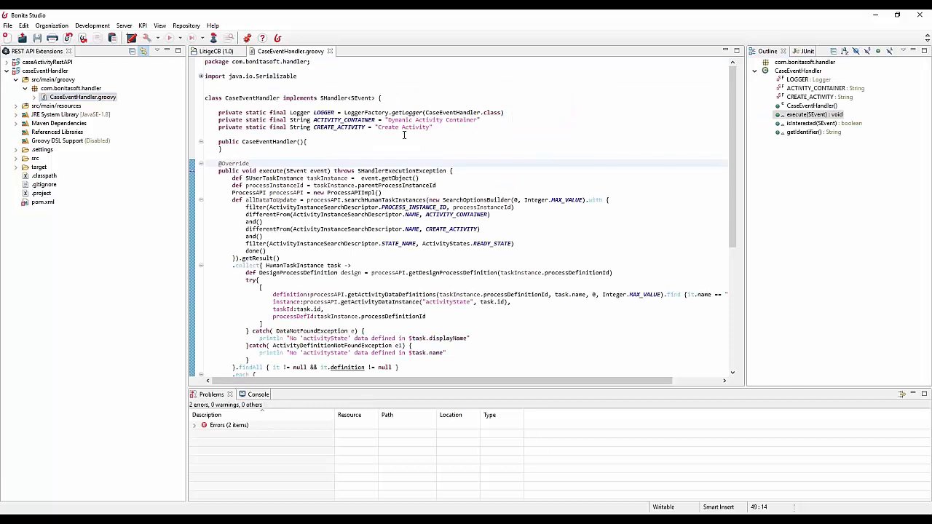
pyautogui.scroll(-4, 386, 146)
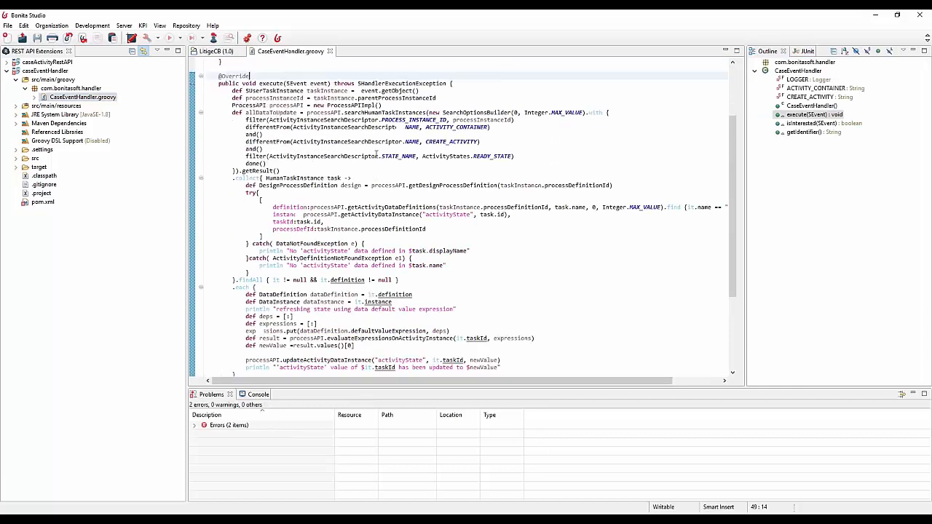
# Step: Highlight the execute method name, return to the LitigeCB diagram, and open Spread Solution's activityState default value script in an enlarged editor
pyautogui.doubleClick(281, 83)
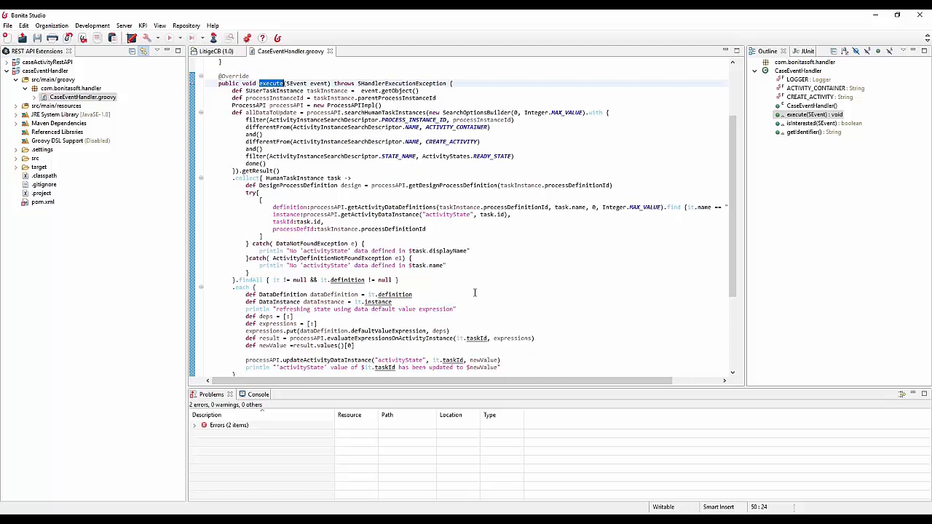
pyautogui.click(225, 53)
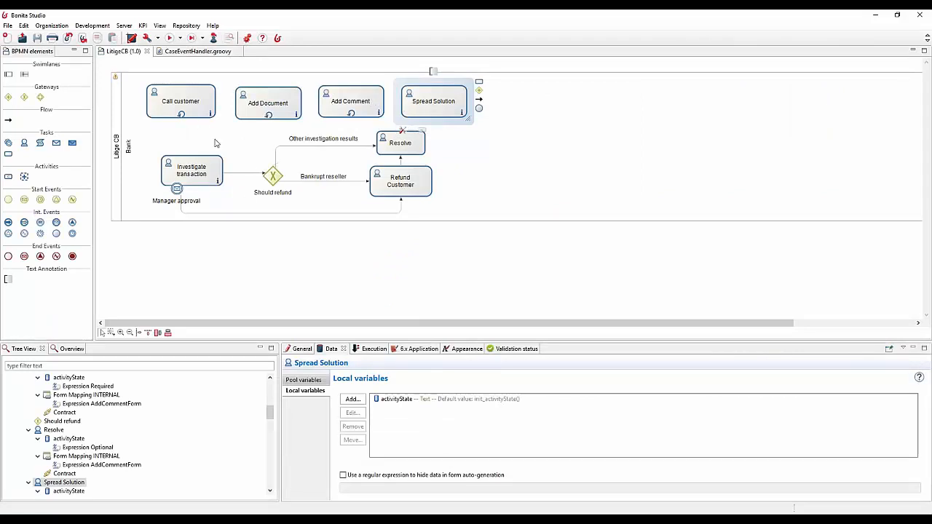
pyautogui.doubleClick(397, 402)
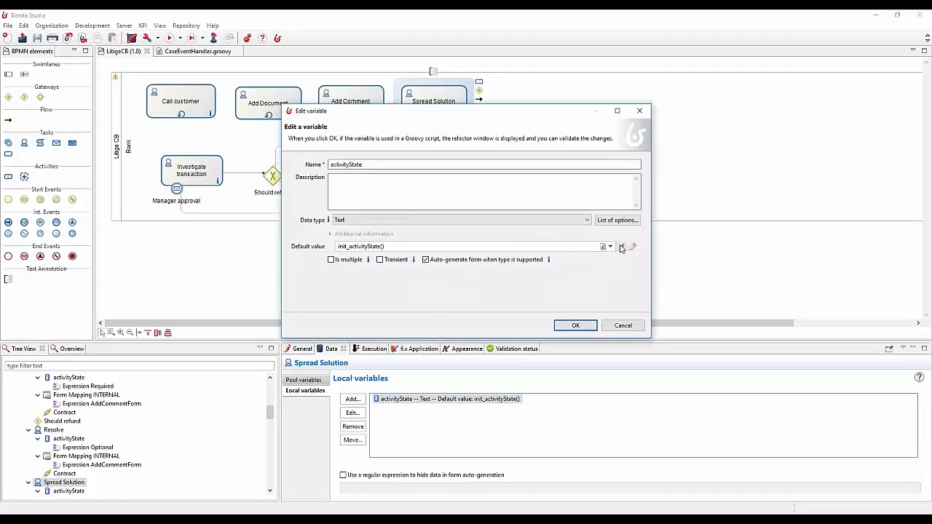
pyautogui.click(621, 246)
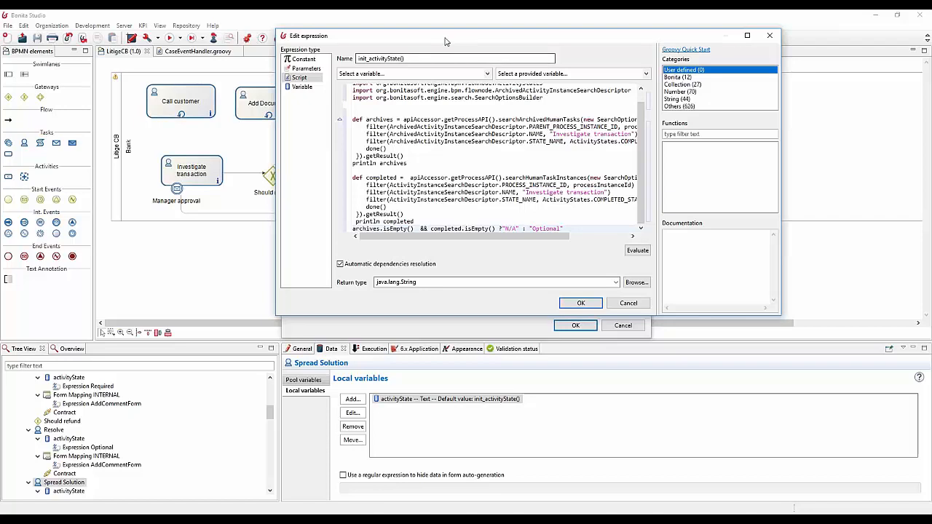
pyautogui.moveTo(453, 36); pyautogui.dragTo(322, 39)
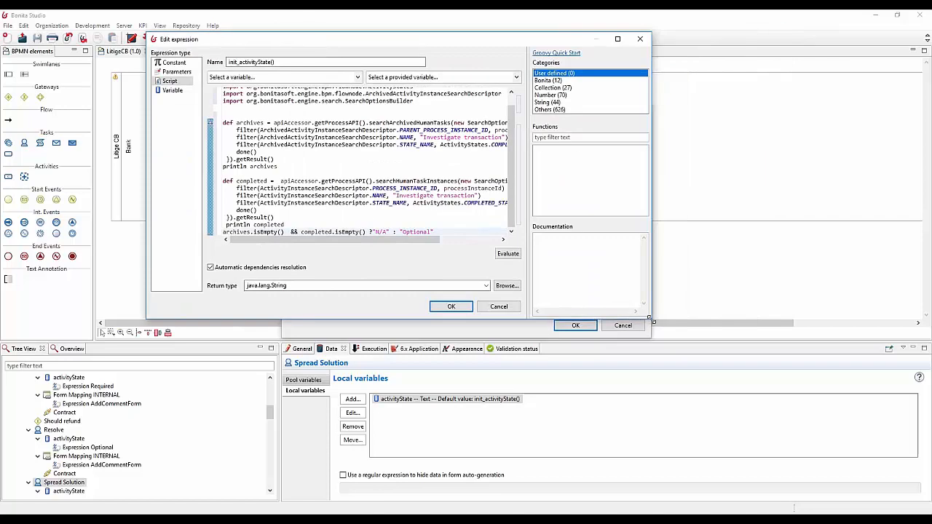
pyautogui.moveTo(655, 318); pyautogui.dragTo(853, 469)
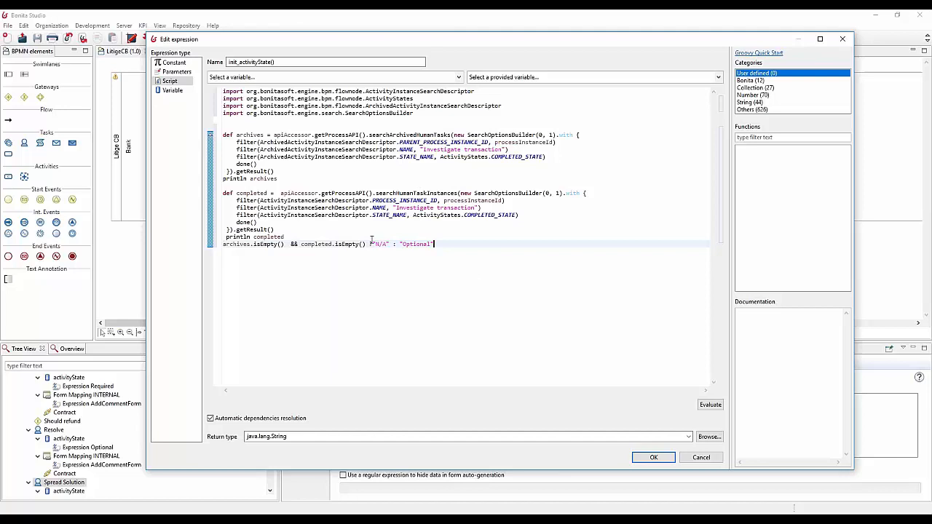
# Step: Highlight the "N/A" : "Optional" outcomes in the init_activityState() script, and close the expression and variable editors without changing anything
pyautogui.moveTo(372, 244); pyautogui.dragTo(439, 245)
pyautogui.moveTo(375, 245); pyautogui.dragTo(430, 244)
pyautogui.click(438, 244)
pyautogui.click(653, 457)
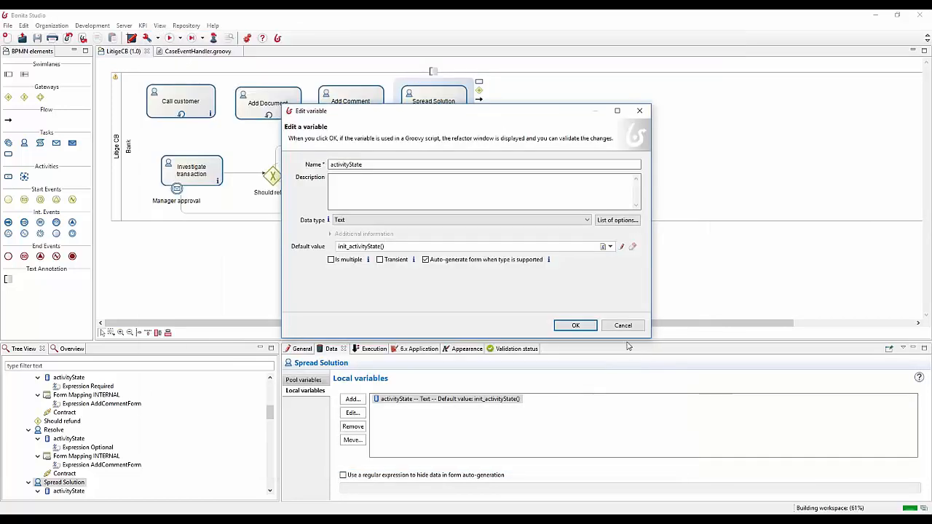
pyautogui.click(622, 325)
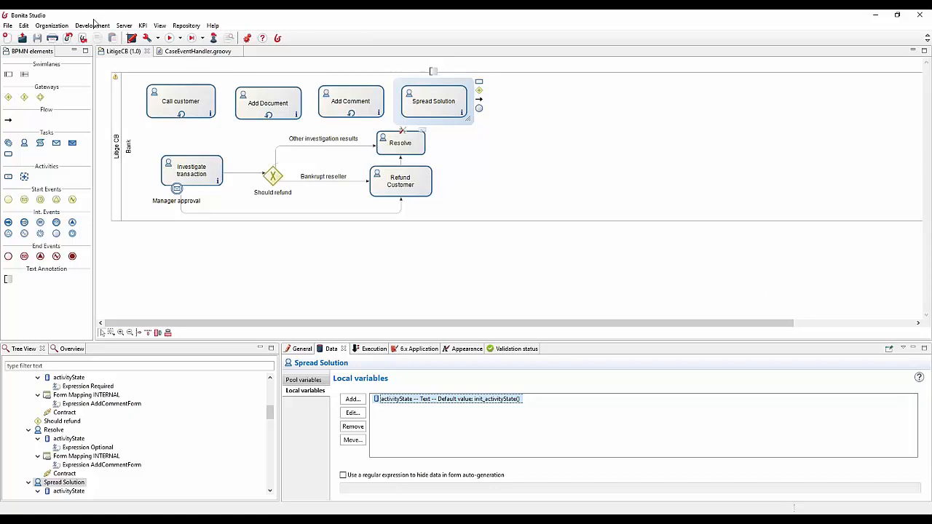
# Step: Open the application descriptor applicationDescriptorFile.xml to view the cases application's definition
pyautogui.click(94, 26)
pyautogui.moveTo(145, 79)
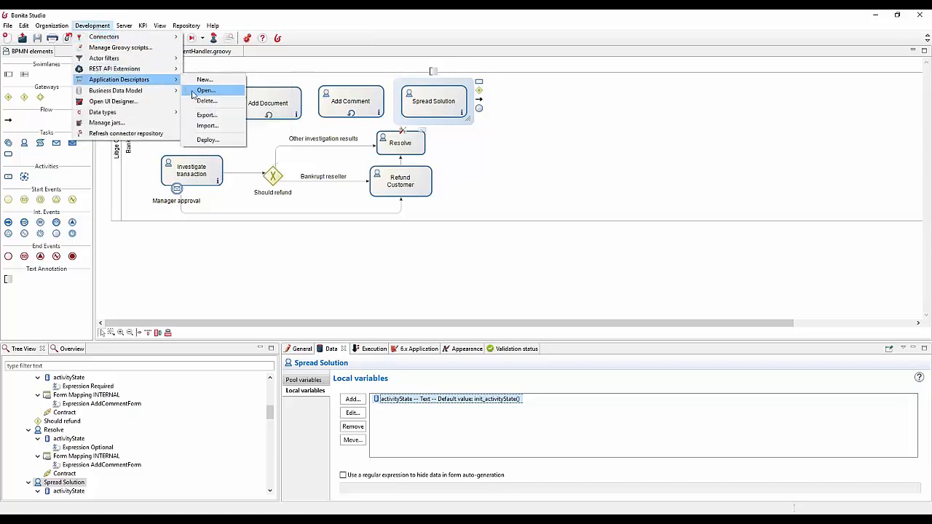
pyautogui.click(202, 90)
pyautogui.doubleClick(364, 194)
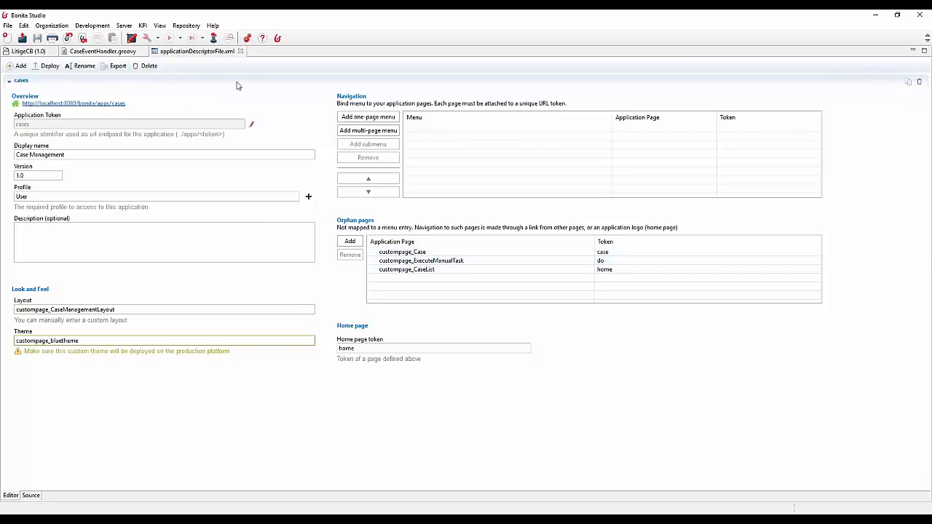
# Step: Switch to the UI Designer in the browser, close the extra browser tab, and open the Case page
pyautogui.click(159, 53)
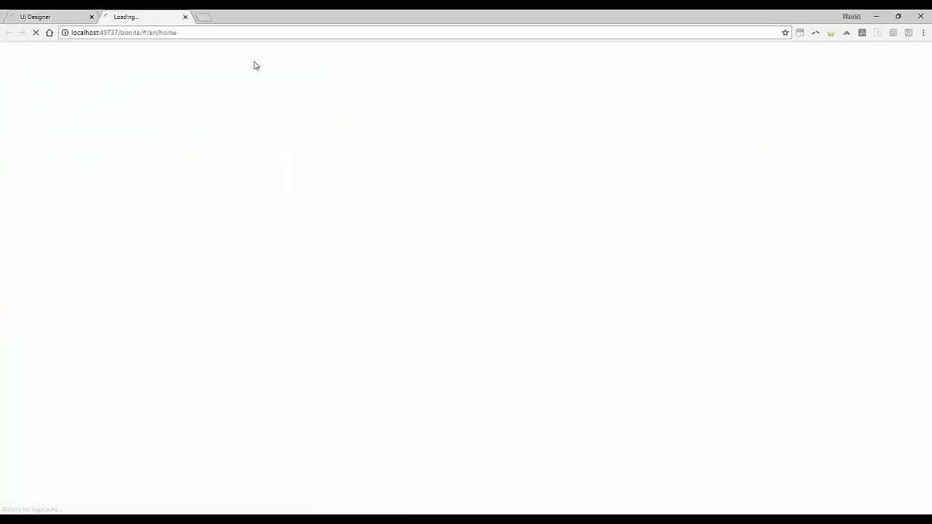
pyautogui.click(91, 16)
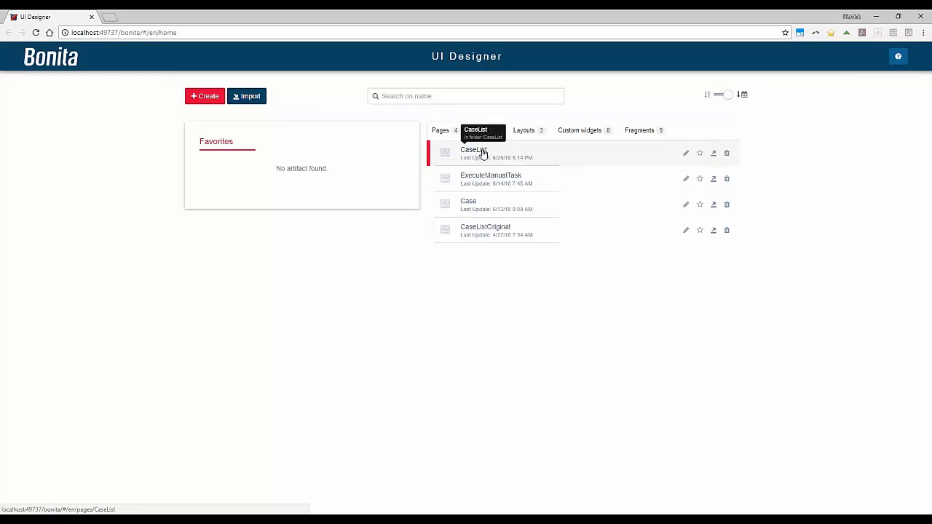
pyautogui.click(473, 205)
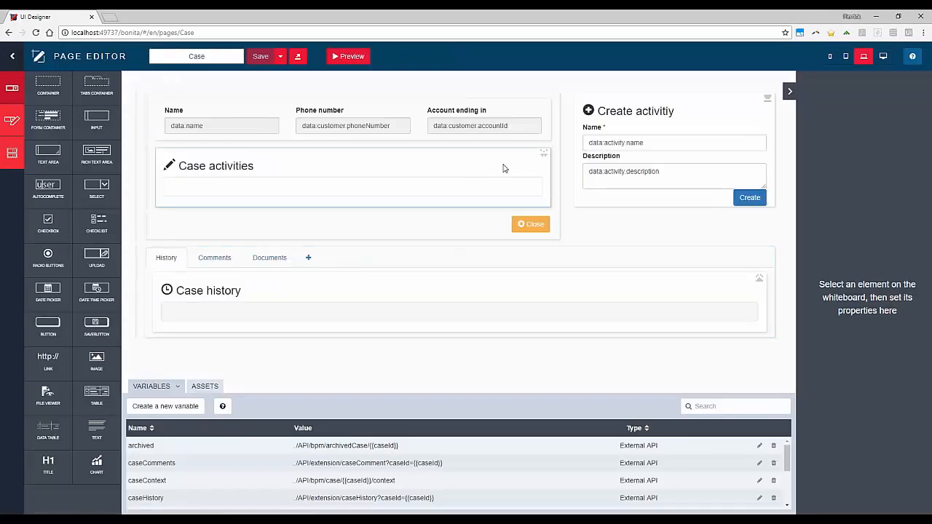
# Step: Inspect the properties of the CaseActivities fragment, the customer Name input and the CreateActivity fragment on the Case page
pyautogui.click(238, 179)
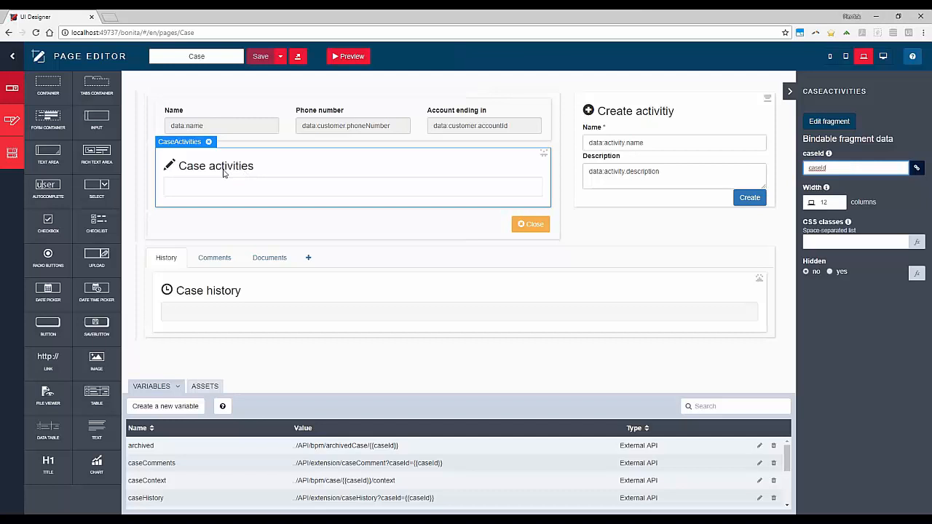
pyautogui.click(254, 122)
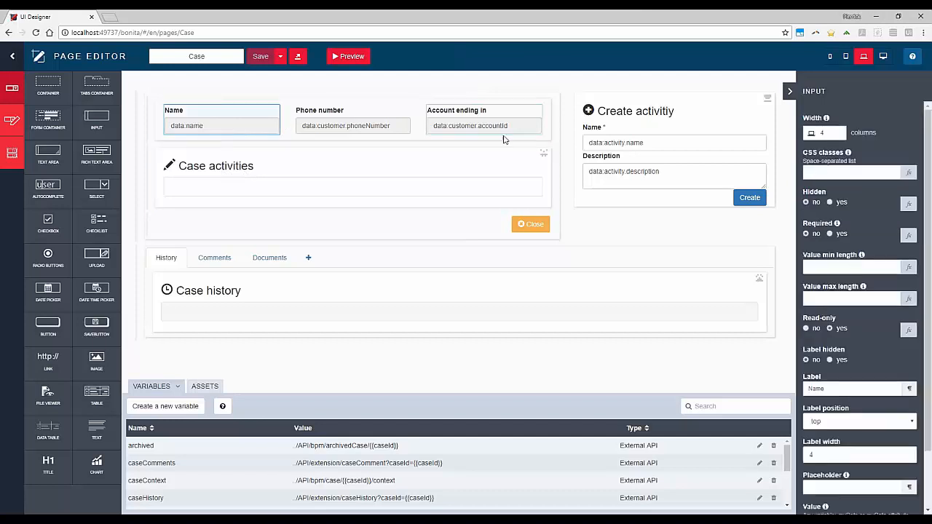
pyautogui.click(606, 114)
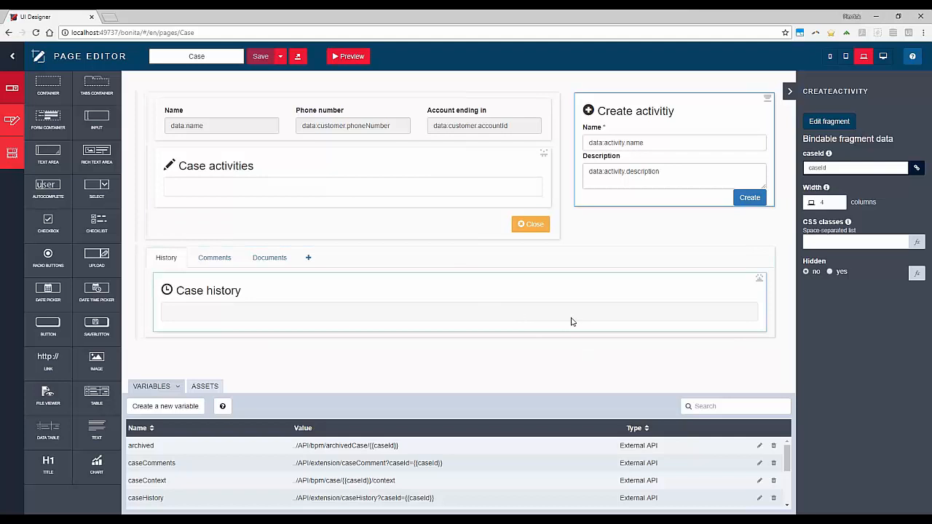
pyautogui.click(527, 367)
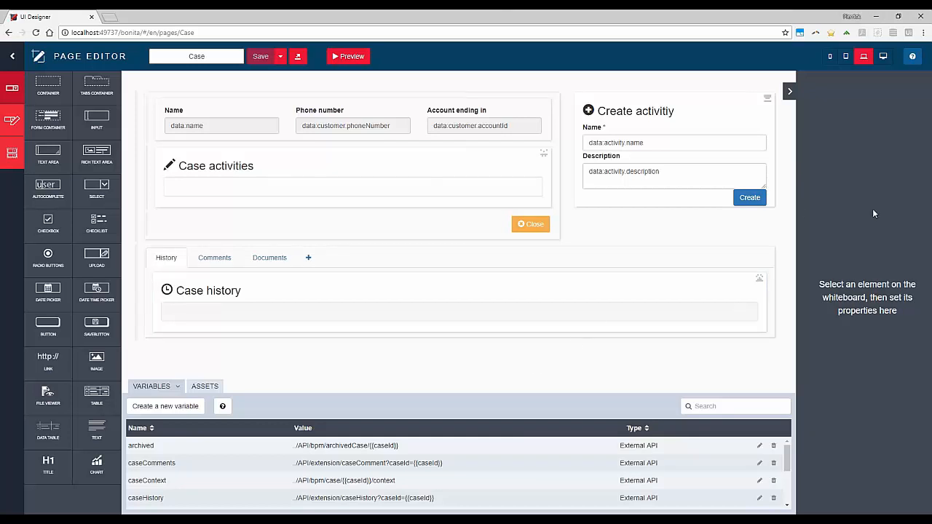
# Step: Open the CaseList page and inspect the properties of the table under the Case list title
pyautogui.click(12, 56)
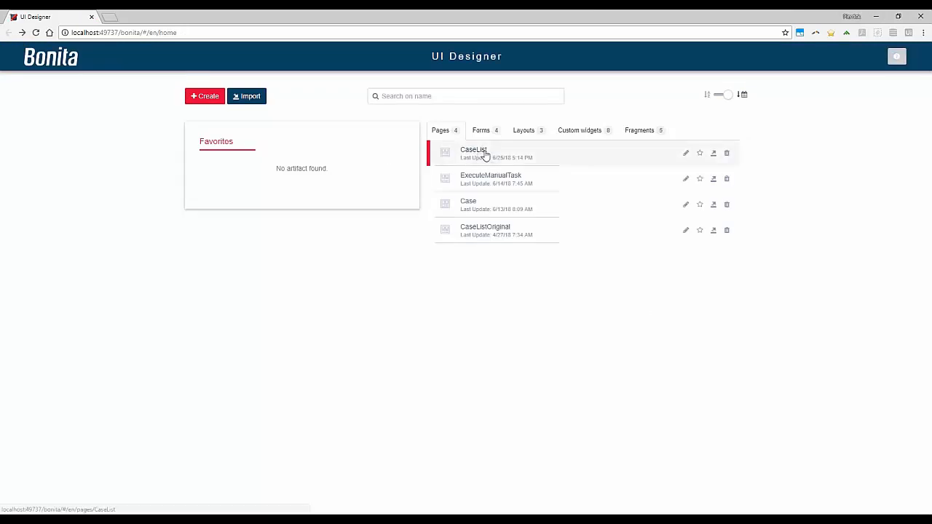
pyautogui.click(474, 153)
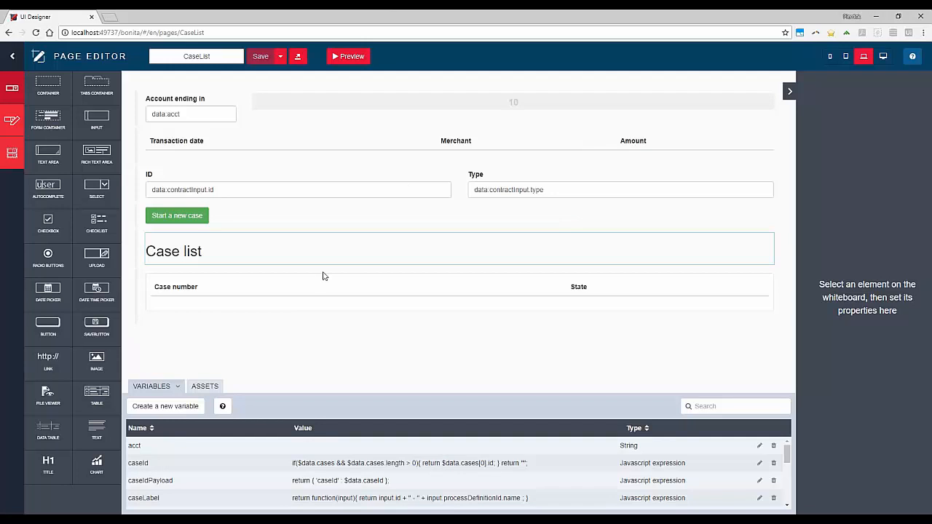
pyautogui.click(277, 304)
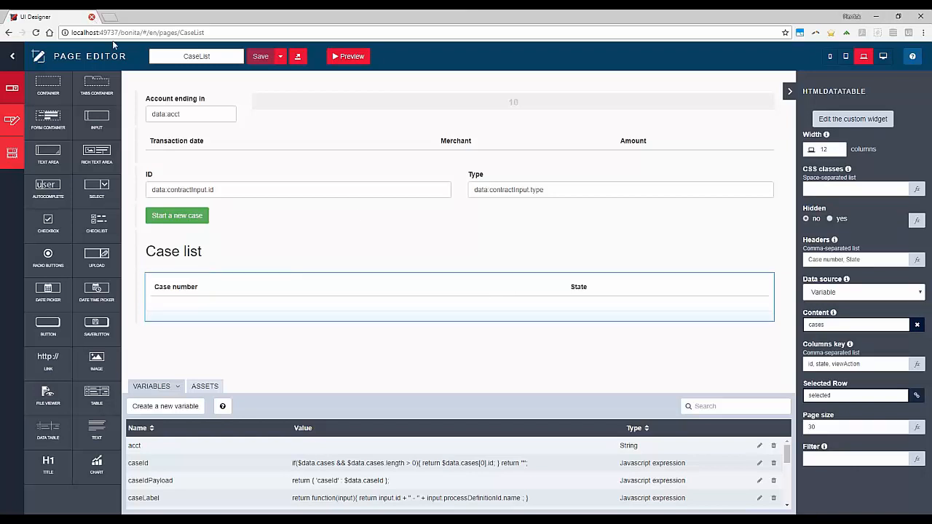
# Step: Leave the CaseList page and list the custom widgets available in the UI Designer
pyautogui.click(12, 56)
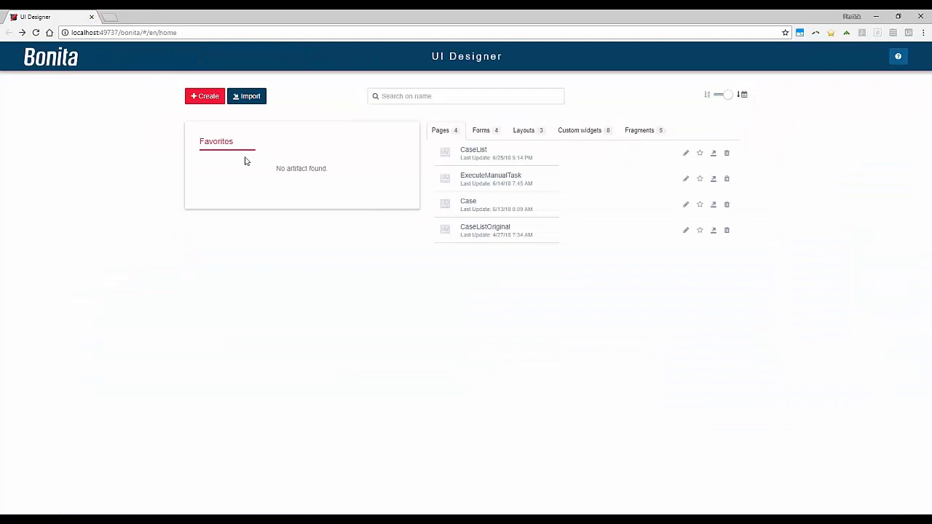
pyautogui.click(573, 137)
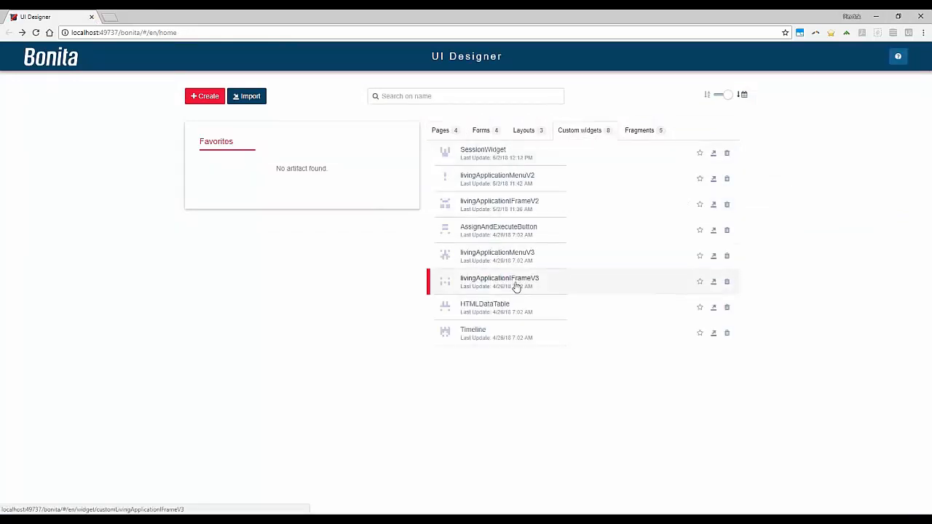